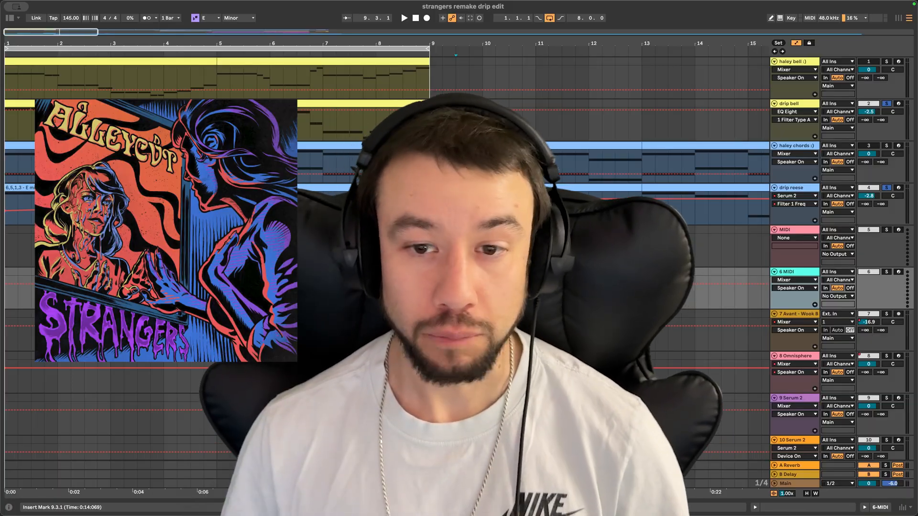
# - Play the arrangement from bar 1 with the drip bell clip selected
pyautogui.press('space')
pyautogui.click(134, 104)
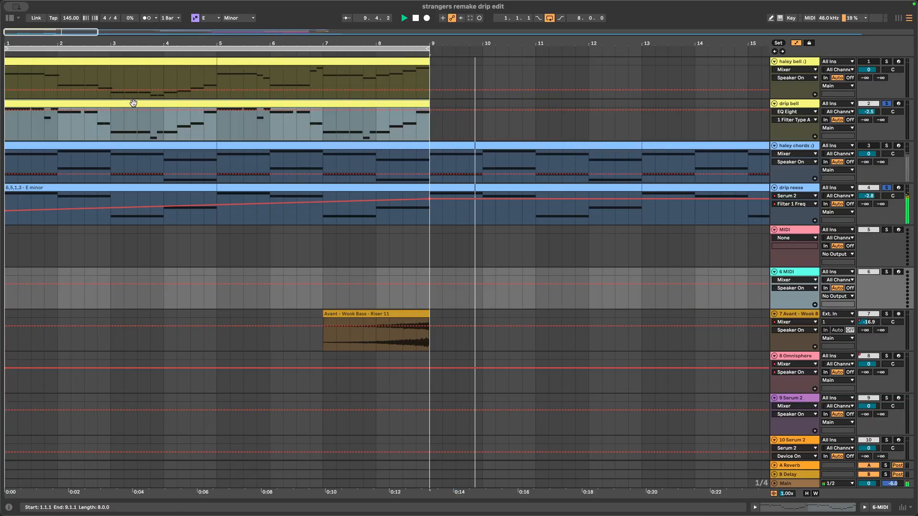
pyautogui.press('space')
pyautogui.press('space')
pyautogui.scroll(1, 191, 340)
pyautogui.scroll(-2, 192, 340)
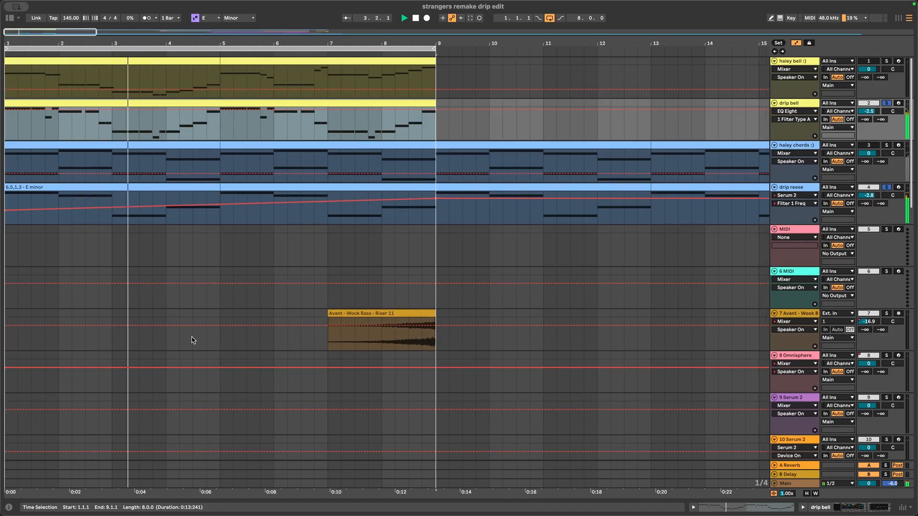
# - Open the drip bell clip's notes to review the melody, and close the clip view
pyautogui.doubleClick(154, 104)
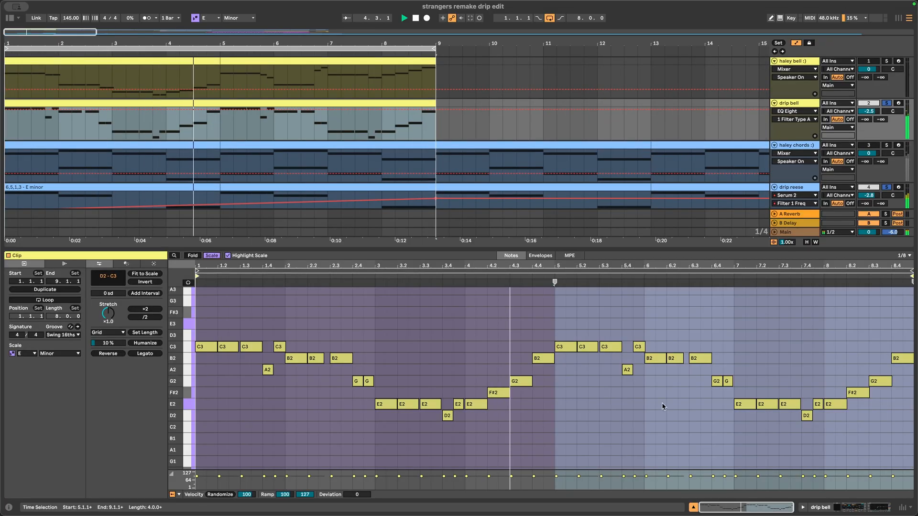
pyautogui.click(555, 438)
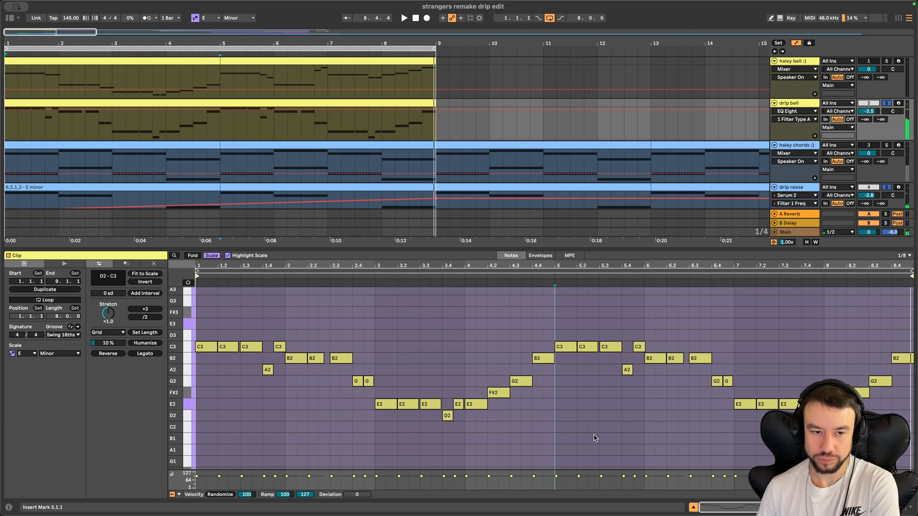
pyautogui.press('alt+super+l')
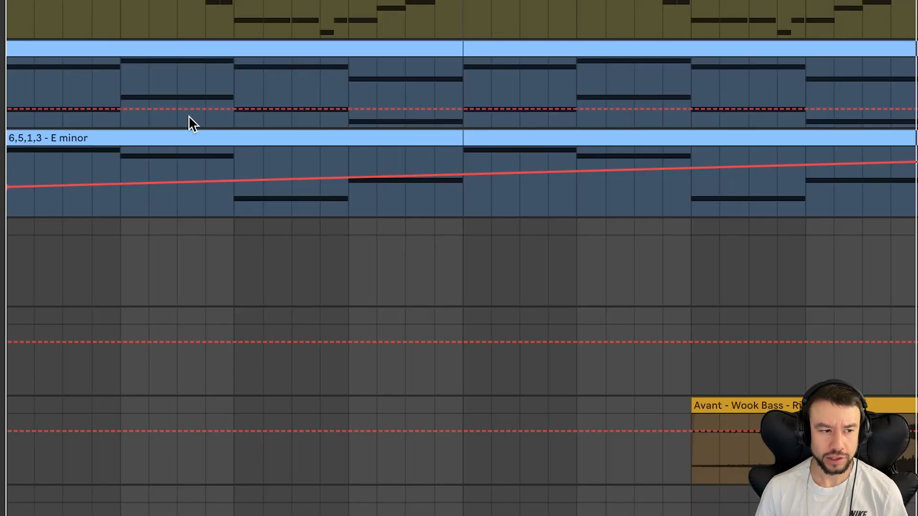
# - Solo the drip reese track instead of the drip bell and play its first clip
pyautogui.click(88, 186)
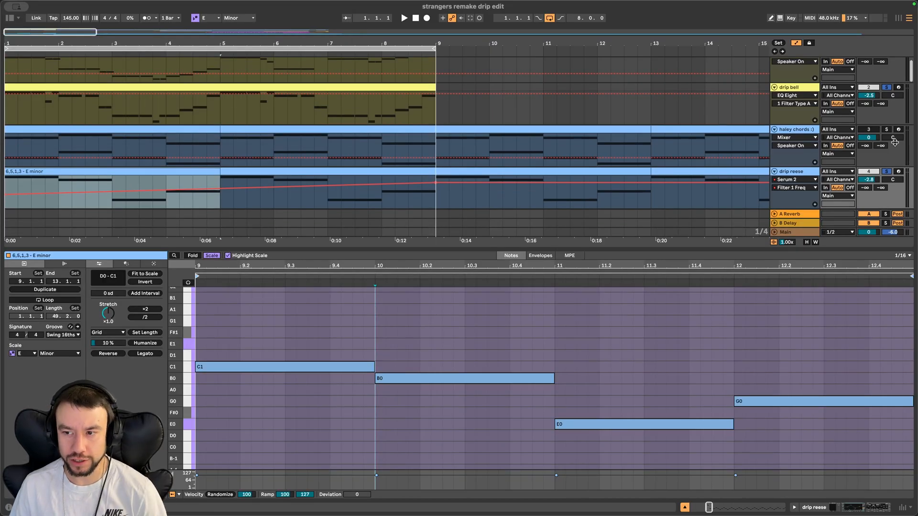
pyautogui.click(887, 172)
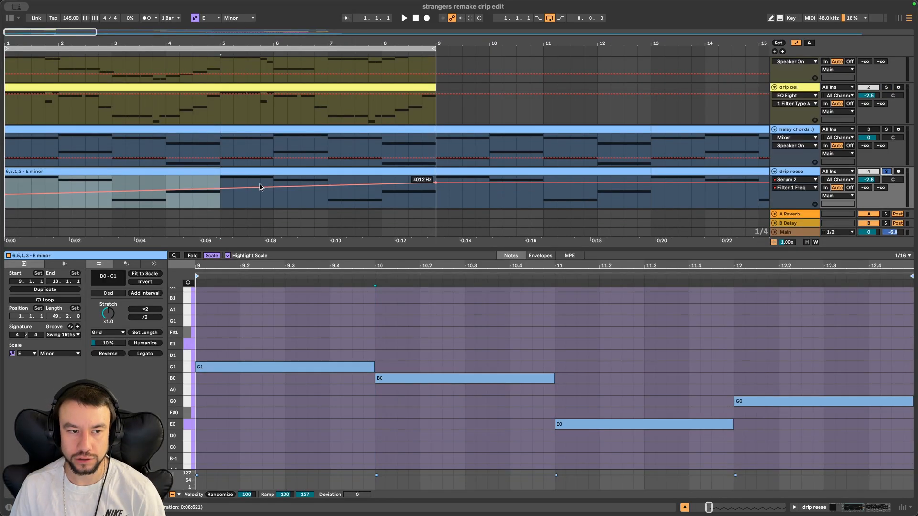
pyautogui.press('space')
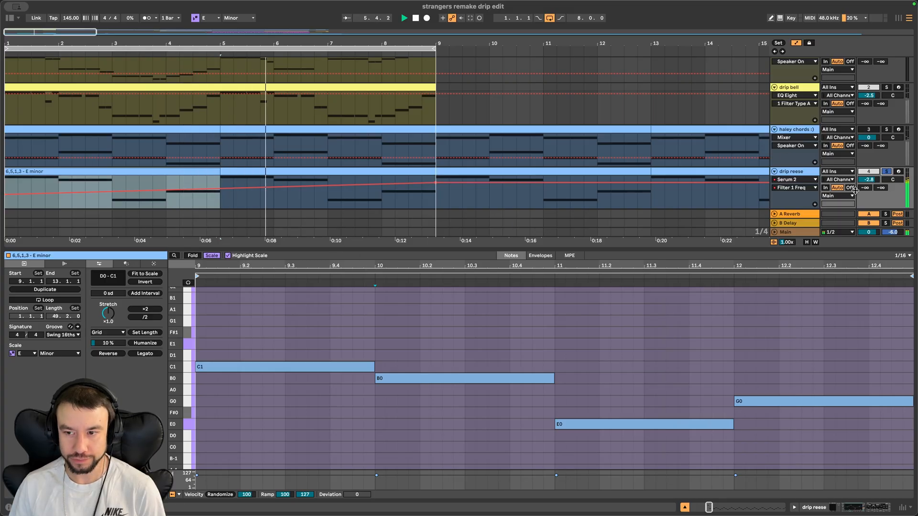
# - Show the automation of Serum 2's Filter 1 Freq on the drip reese track and inspect its ramp over the first eight bars
pyautogui.click(797, 177)
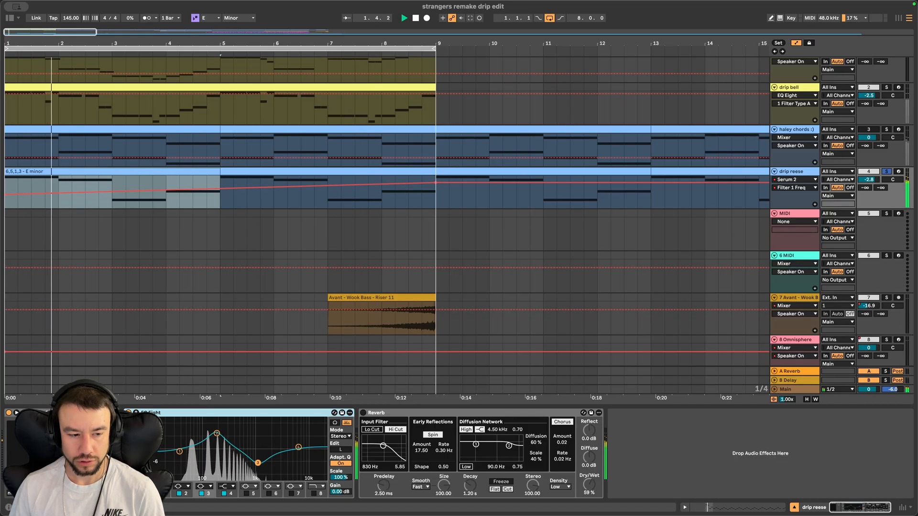
pyautogui.rightClick(99, 432)
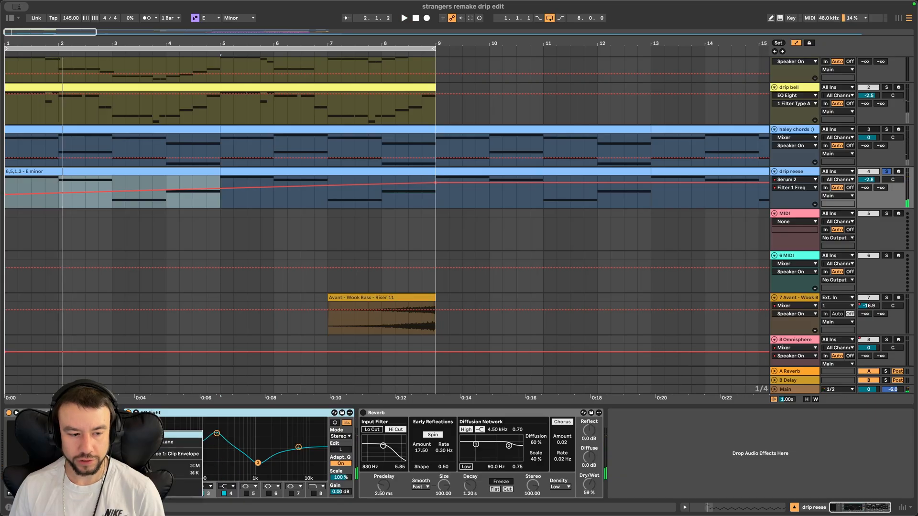
pyautogui.click(115, 434)
pyautogui.moveTo(435, 205); pyautogui.dragTo(6, 199)
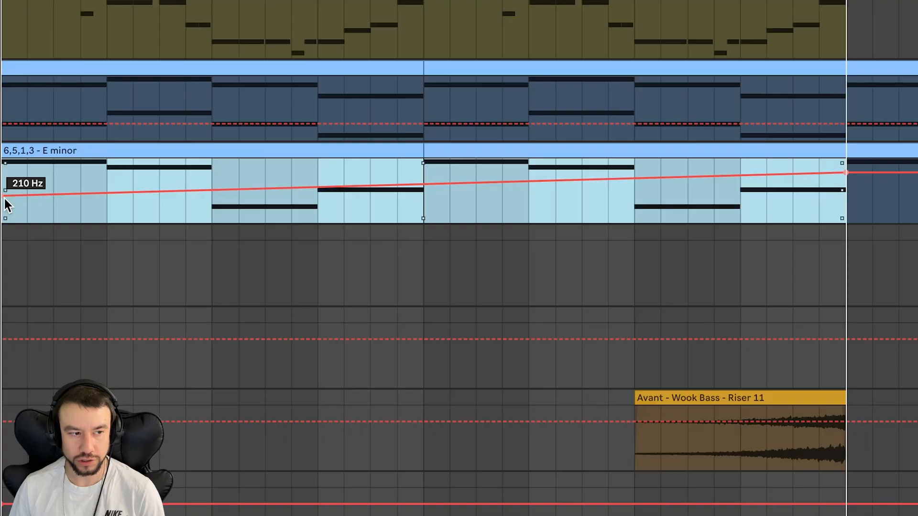
pyautogui.click(425, 213)
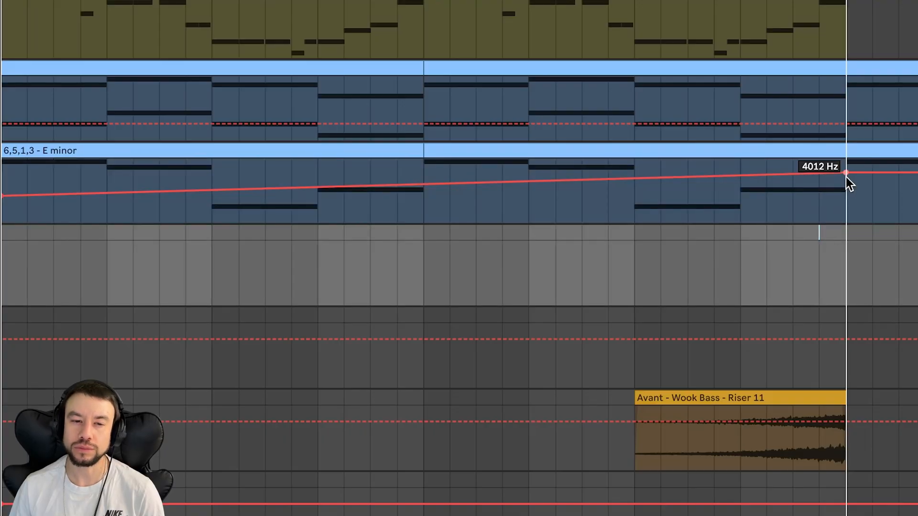
# - Open Serum 2 on the drip reese track and play the section to review how the filter 1 cutoff moves
pyautogui.click(791, 171)
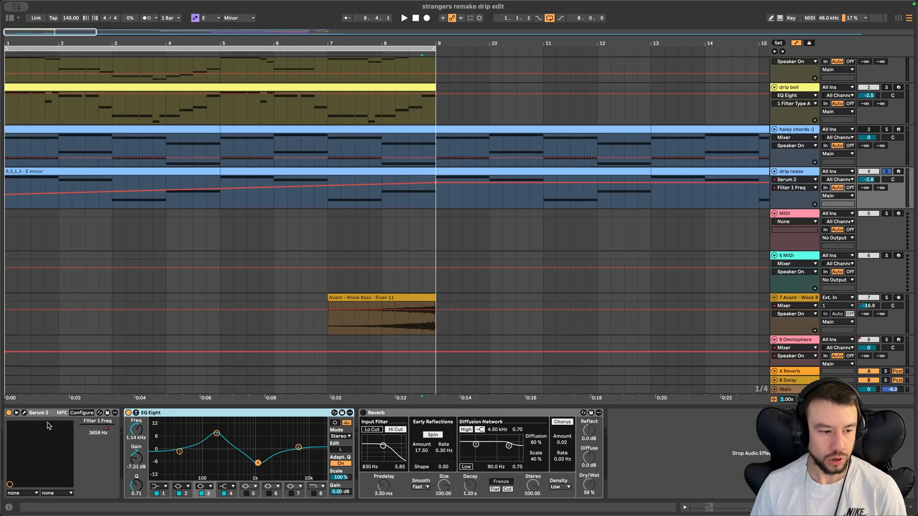
pyautogui.click(24, 413)
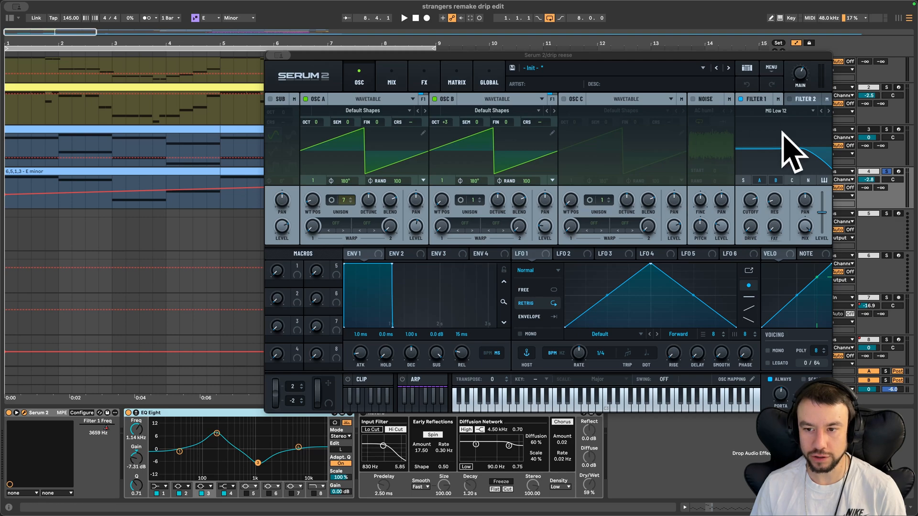
pyautogui.press('space')
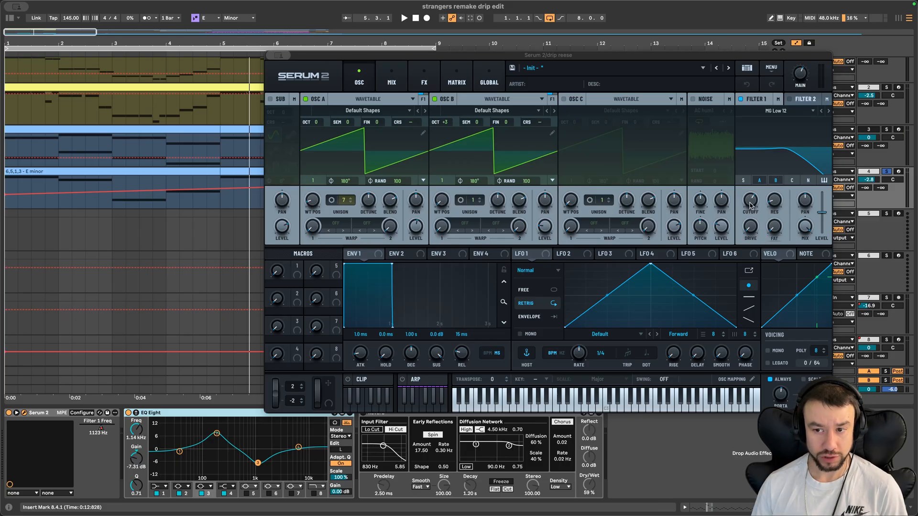
pyautogui.press('space')
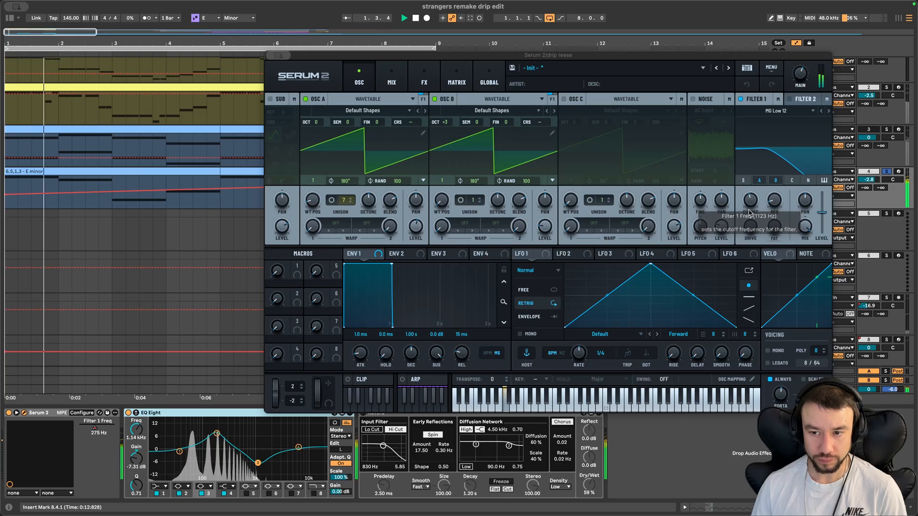
pyautogui.press('space')
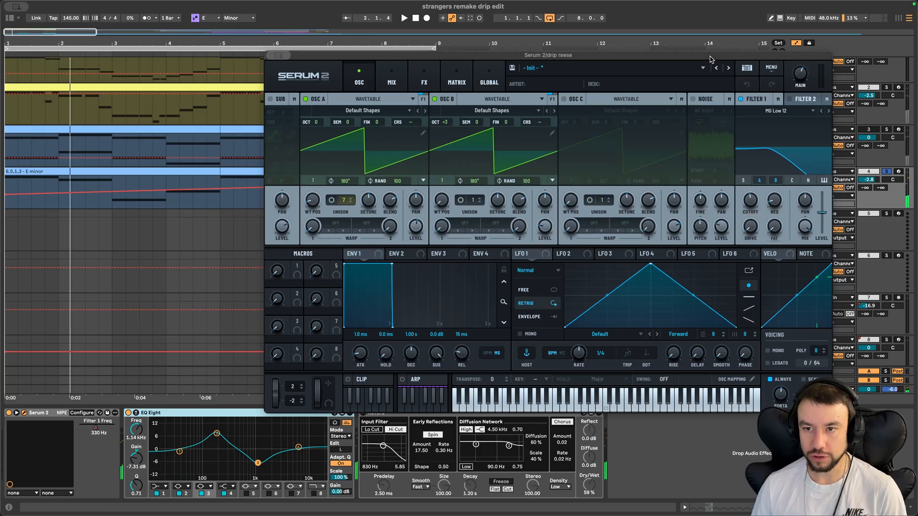
# - View Serum 2's FX page, close the plugin and replay the drip reese clip from bar 1
pyautogui.moveTo(711, 59); pyautogui.dragTo(721, 116)
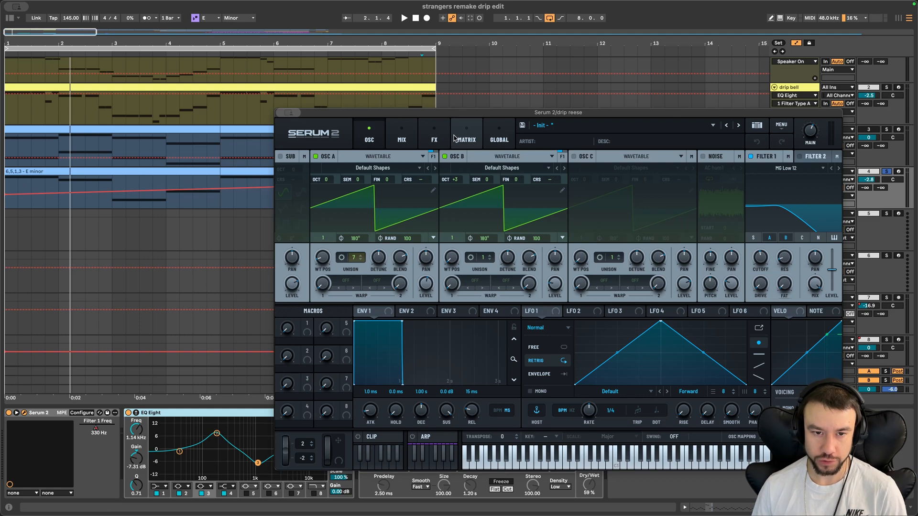
pyautogui.click(434, 136)
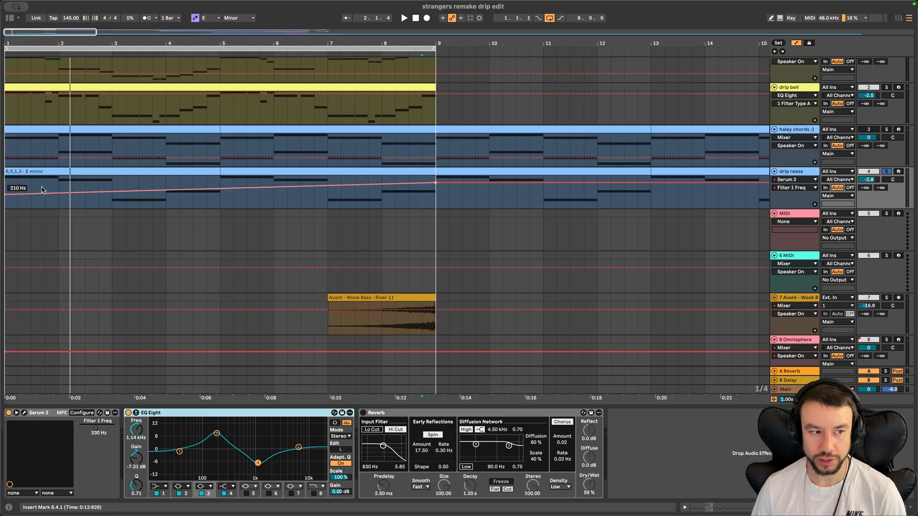
pyautogui.click(75, 205)
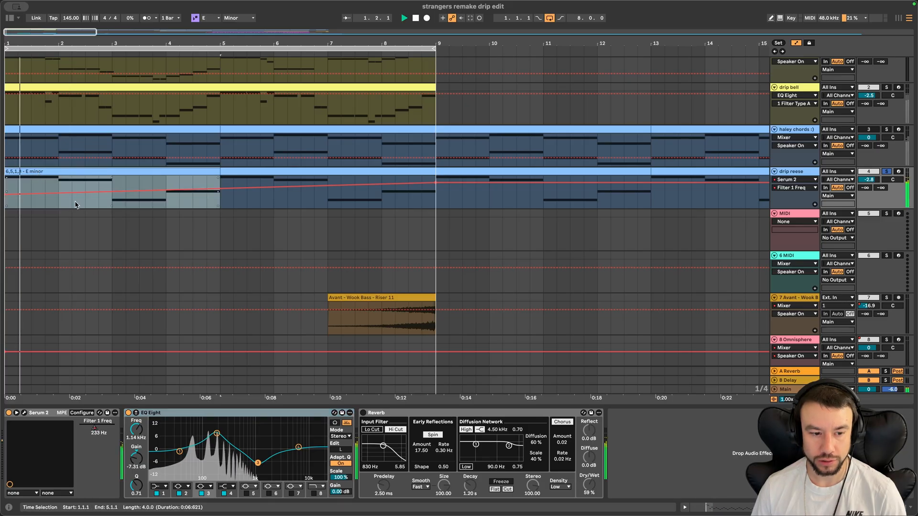
pyautogui.scroll(-3, 105, 248)
# - Open the drip reese clip's notes and switch the Scale note display off and back on
pyautogui.doubleClick(98, 171)
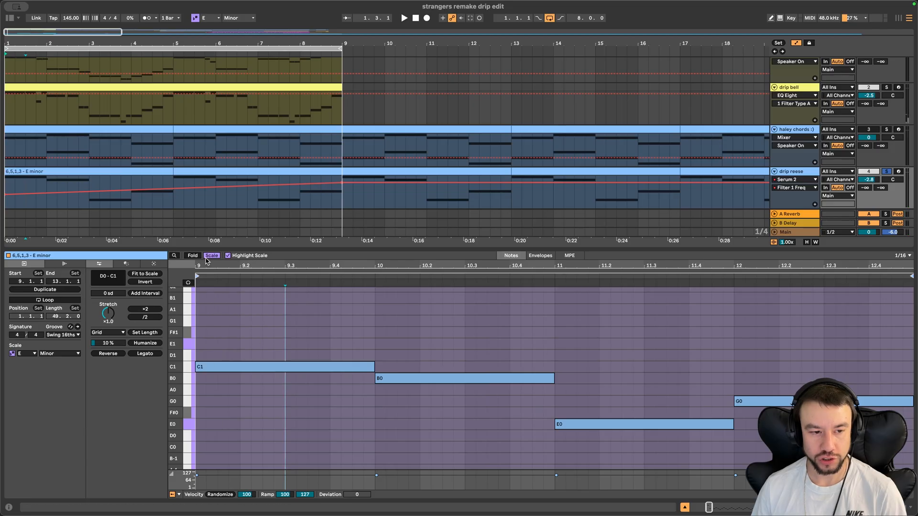
pyautogui.click(427, 159)
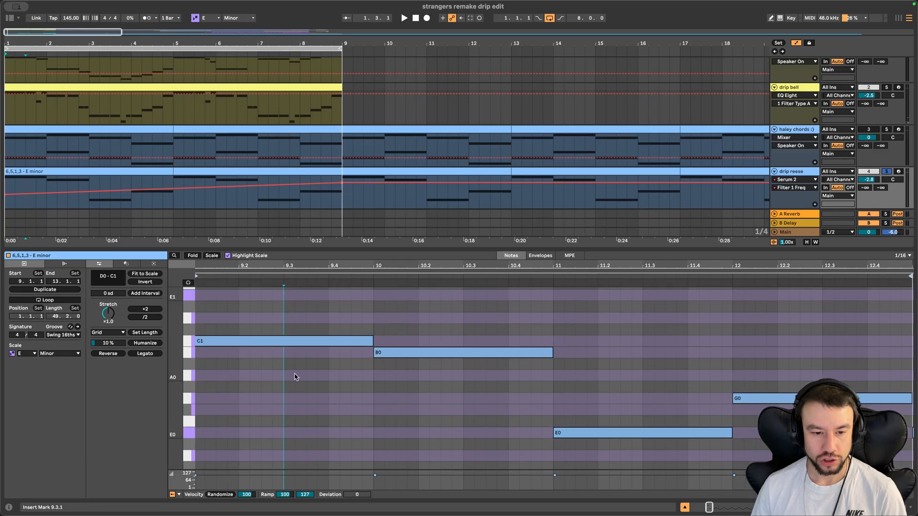
pyautogui.hscroll(-1, 266, 390)
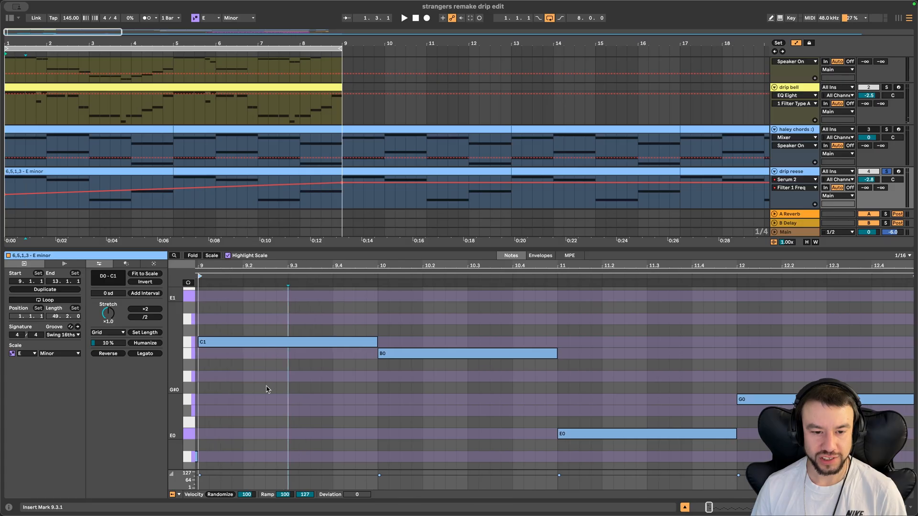
pyautogui.click(212, 257)
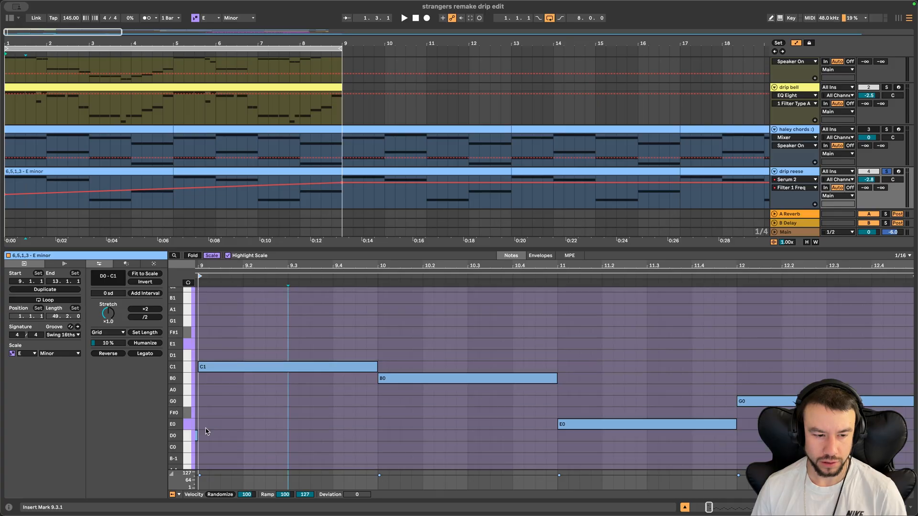
# - Select the C1, B0, E0 and G0 bass notes in turn and play the reese progression
pyautogui.scroll(-1, 206, 427)
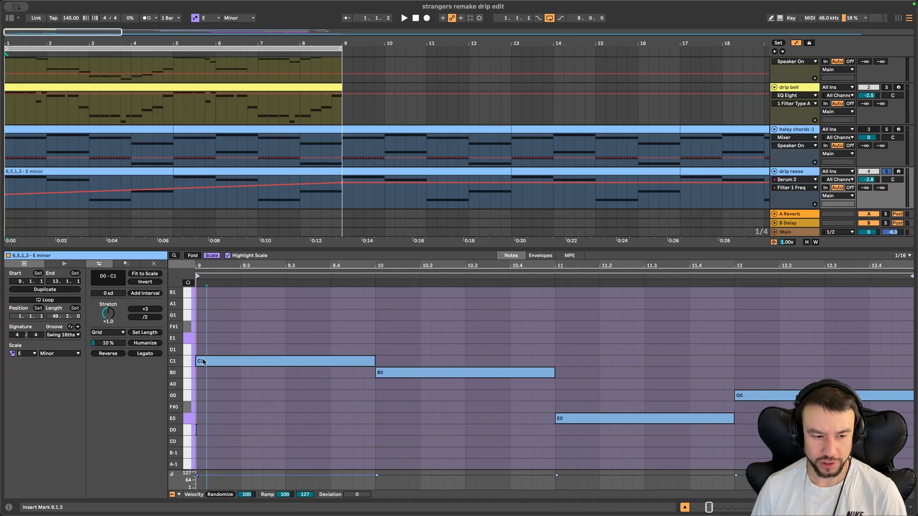
pyautogui.click(218, 362)
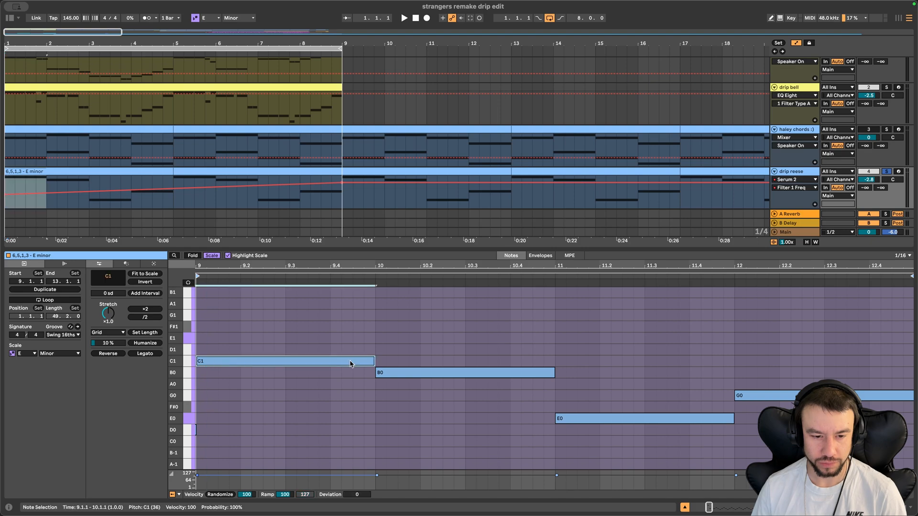
pyautogui.click(426, 375)
pyautogui.click(566, 419)
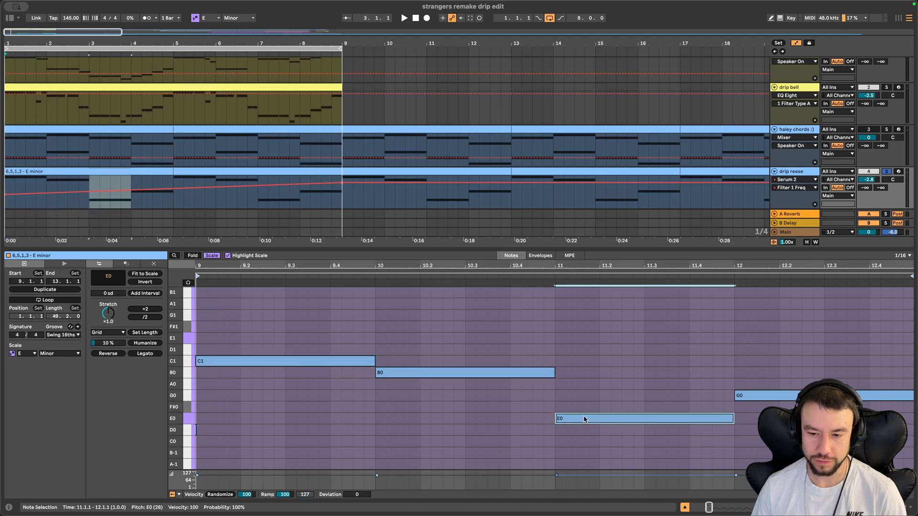
pyautogui.click(759, 397)
pyautogui.press('space')
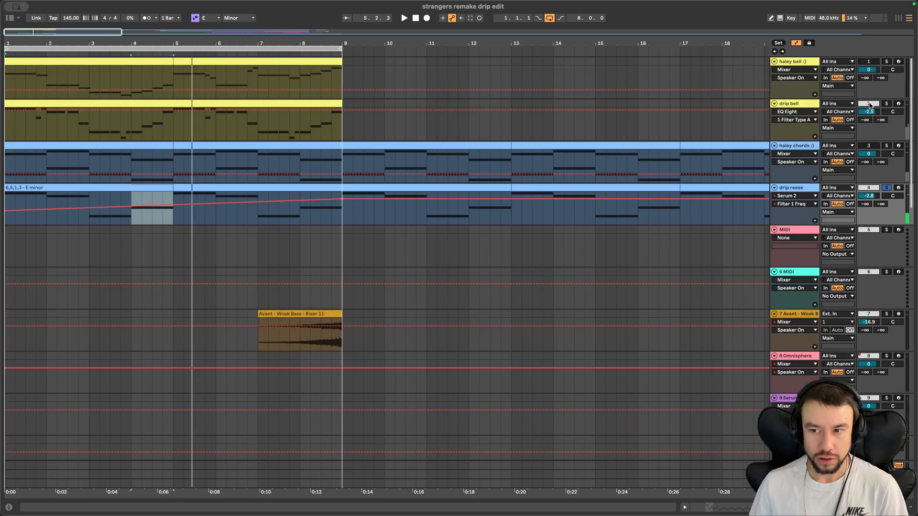
# - Solo the drip bell track and open its Omnisphere instrument
pyautogui.click(887, 104)
pyautogui.doubleClick(798, 103)
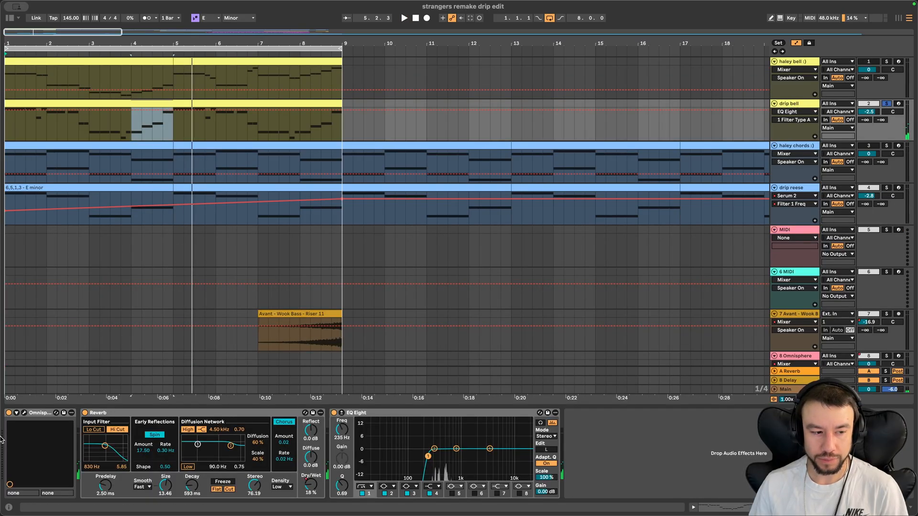
pyautogui.click(25, 414)
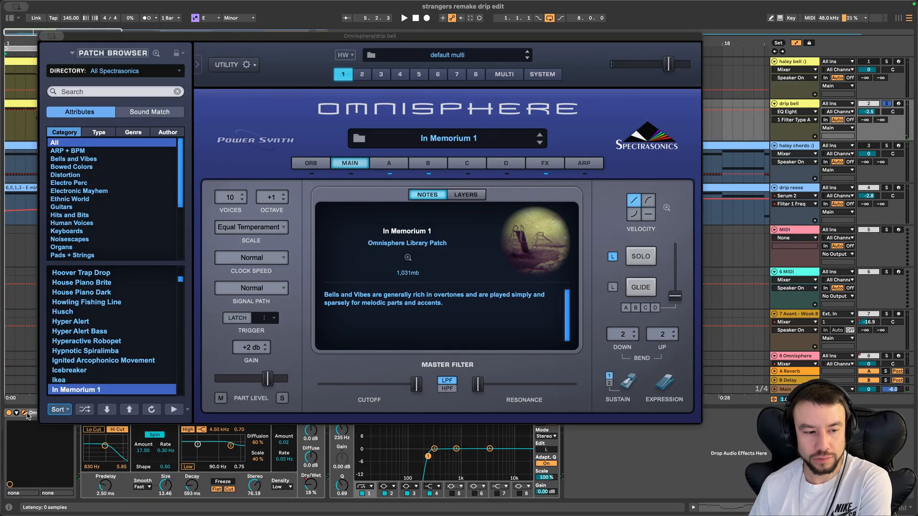
# - Filter Omnisphere's patch browser to Bells and Vibes, look through the patches around In Memorium 1, and close the plugin
pyautogui.click(72, 160)
pyautogui.scroll(-1, 85, 376)
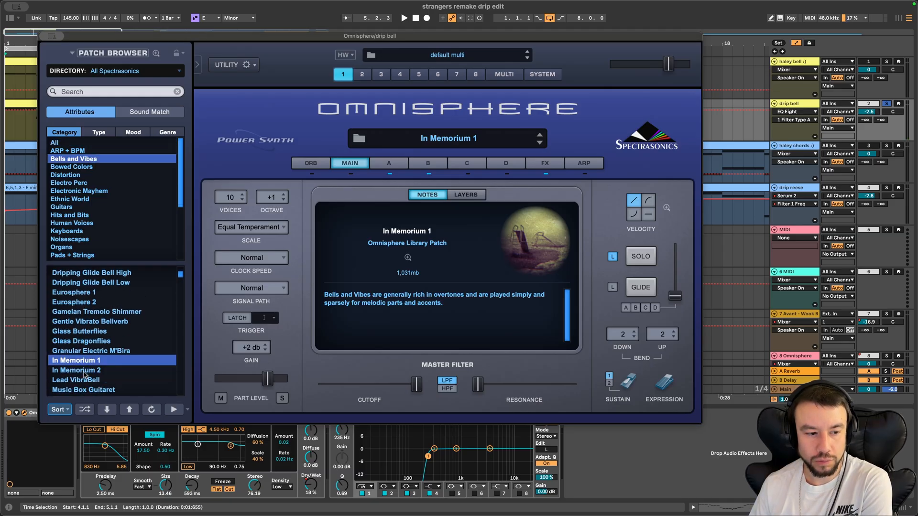
pyautogui.click(45, 36)
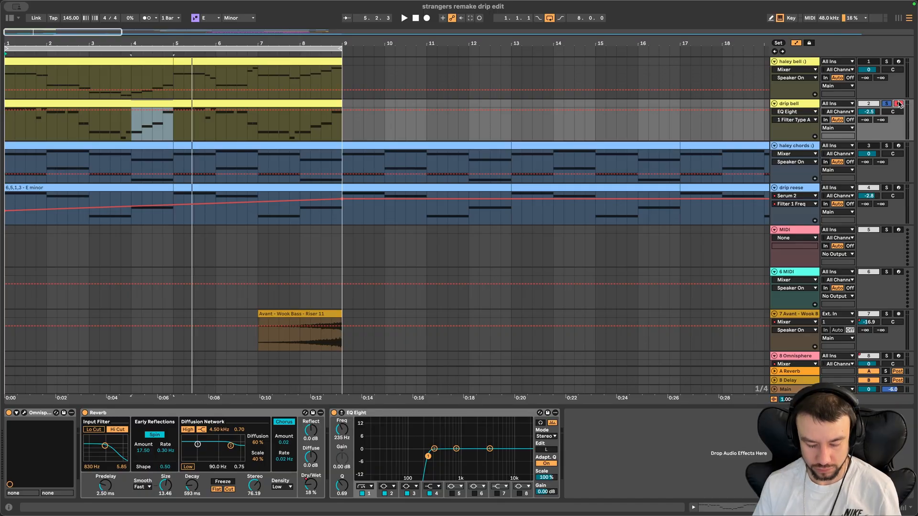
# - Audition the bell sound on the record-armed drip bell track with the computer keyboard, lowering the octave to C2–D3
pyautogui.press('a')
pyautogui.press('z')
pyautogui.press('a')
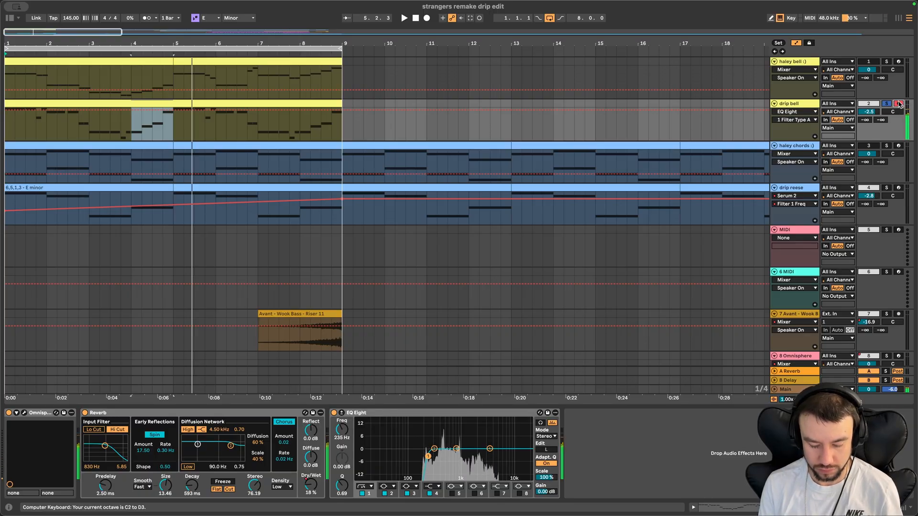
pyautogui.press('g')
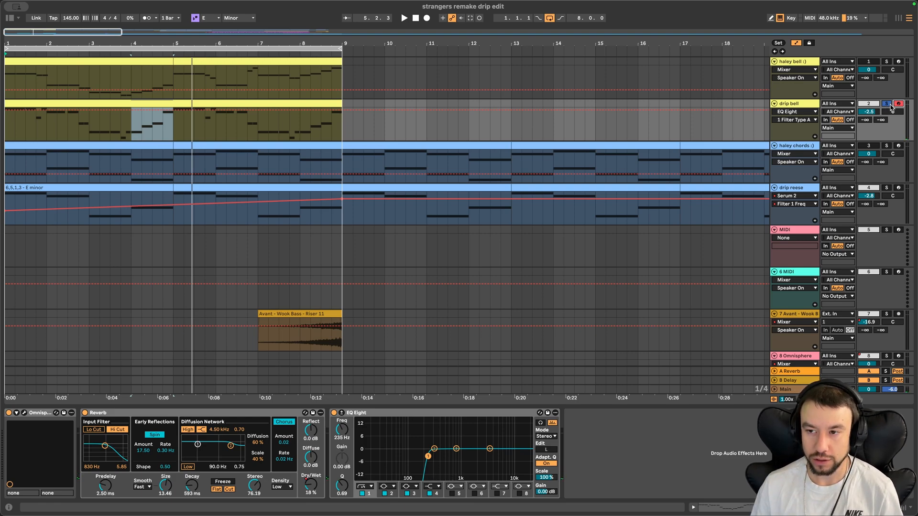
# - Open the drip bell clip's notes and play the melody from bar 1
pyautogui.doubleClick(92, 103)
pyautogui.press('space')
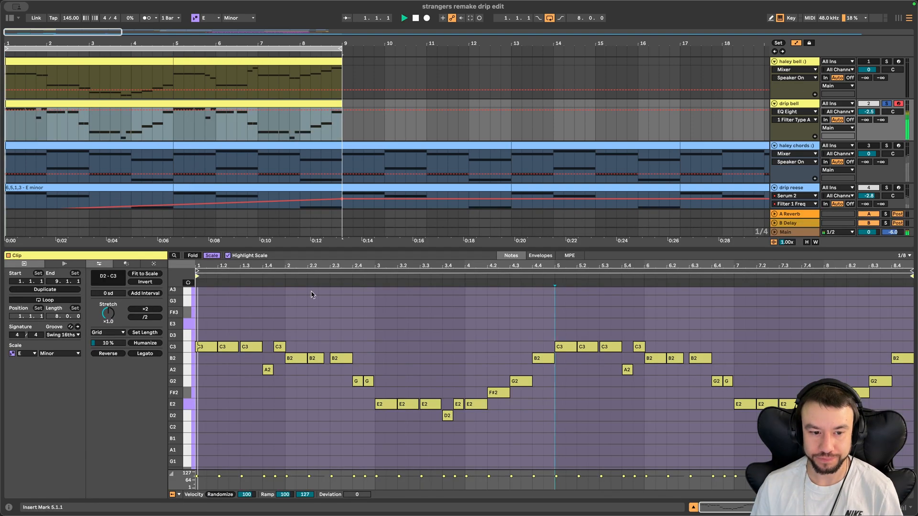
# - Play the opening of the drip bell melody and select the B2 notes in bar 2
pyautogui.scroll(-2, 237, 363)
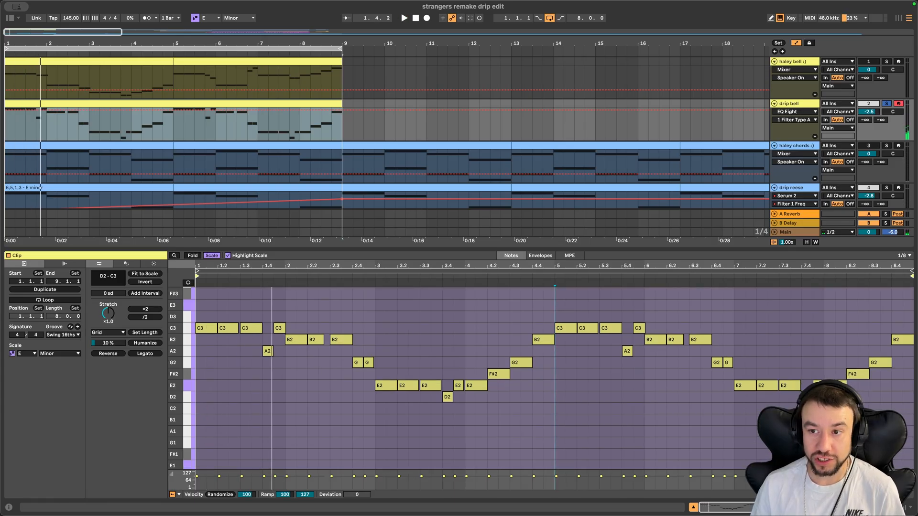
pyautogui.press('space')
pyautogui.press('space')
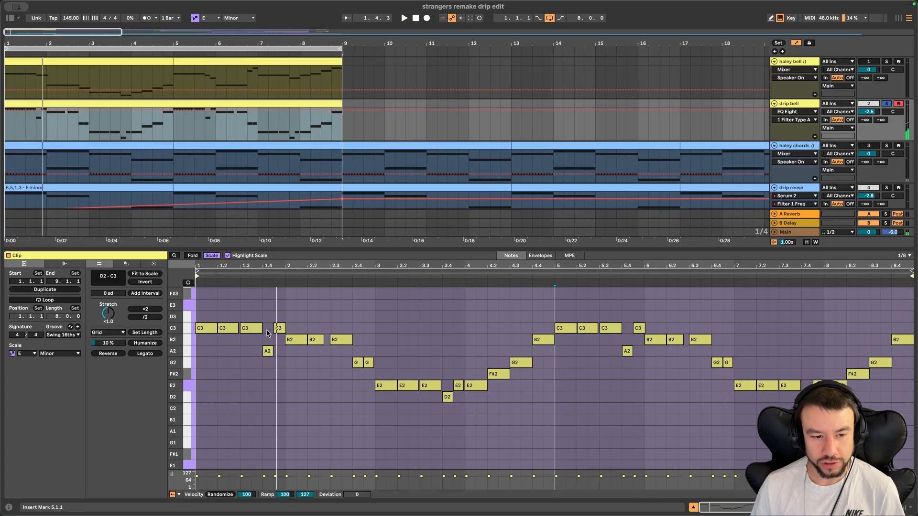
pyautogui.click(266, 351)
pyautogui.press('space')
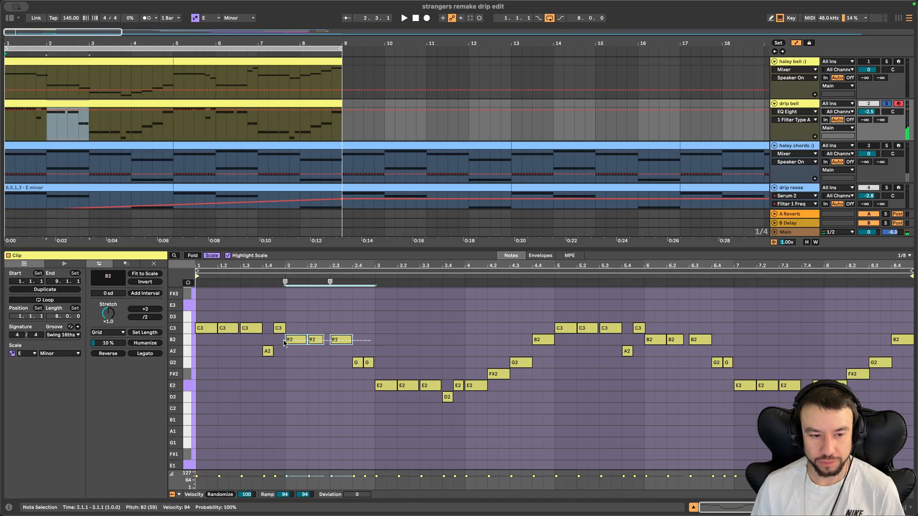
pyautogui.moveTo(358, 350); pyautogui.dragTo(286, 336)
pyautogui.scroll(-1, 807, 155)
pyautogui.scroll(-1, 808, 155)
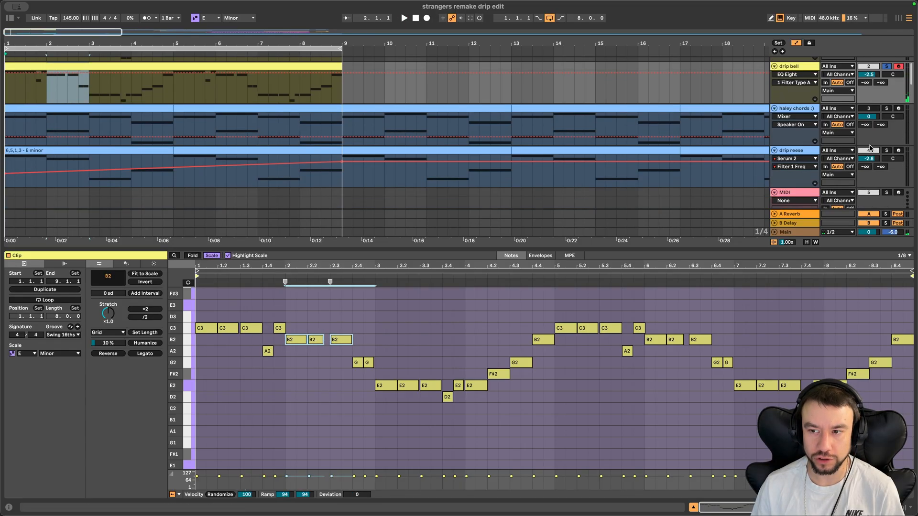
# - Solo the drip reese track together with drip bell and play both from bar 1
pyautogui.keyDown('super'); pyautogui.click(886, 151); pyautogui.keyUp('super')
pyautogui.press('space')
pyautogui.scroll(1, 136, 110)
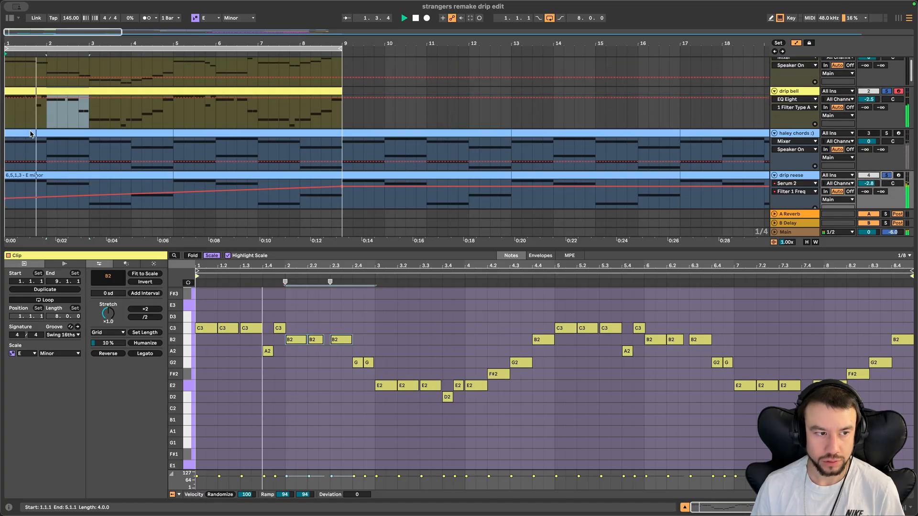
pyautogui.scroll(2, 92, 140)
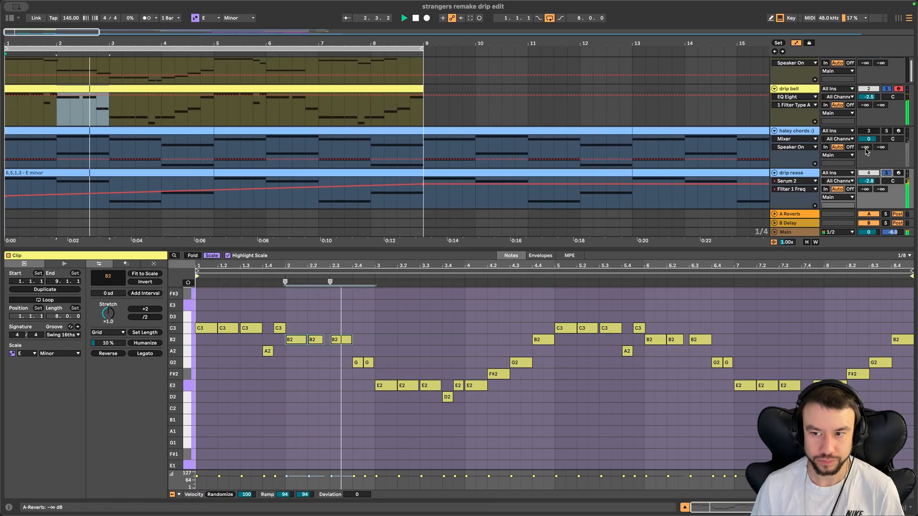
# - Fold the haley chords track and move it above drip bell, placing drip bell directly above drip reese
pyautogui.click(774, 131)
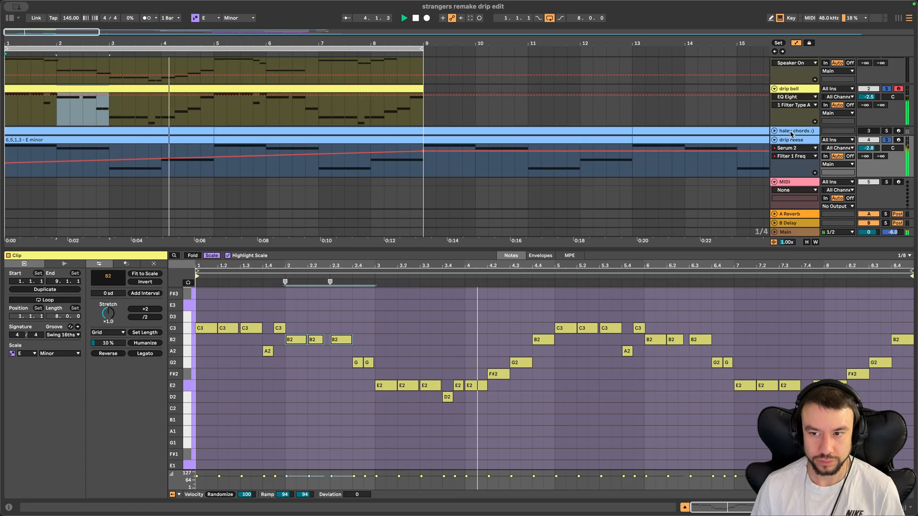
pyautogui.moveTo(787, 131); pyautogui.dragTo(788, 88)
pyautogui.scroll(-3, 788, 133)
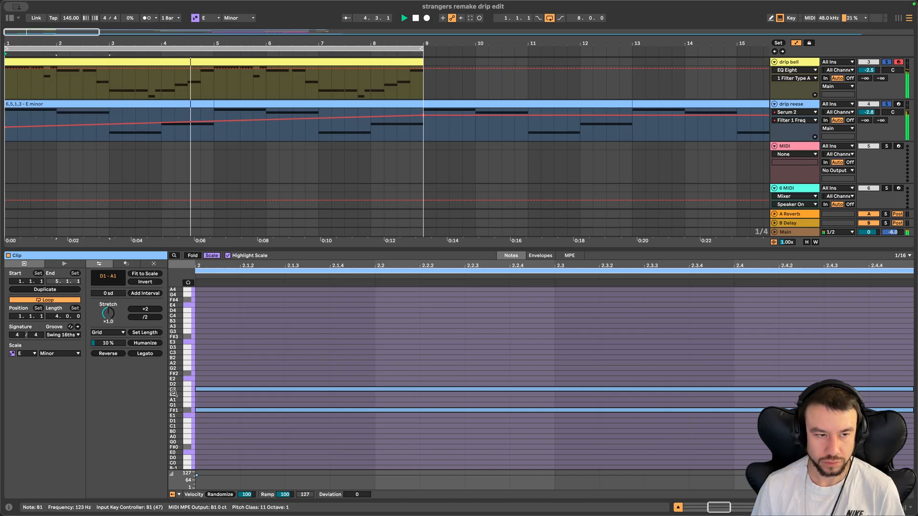
# - View the notes of the first drip reese clip, return to the drip bell clip and play its opening C3 notes
pyautogui.click(184, 110)
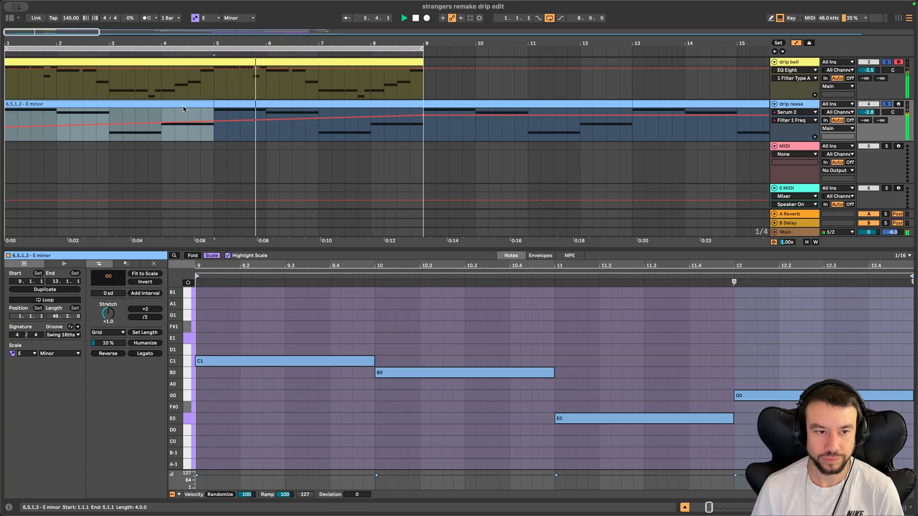
pyautogui.press('space')
pyautogui.click(155, 62)
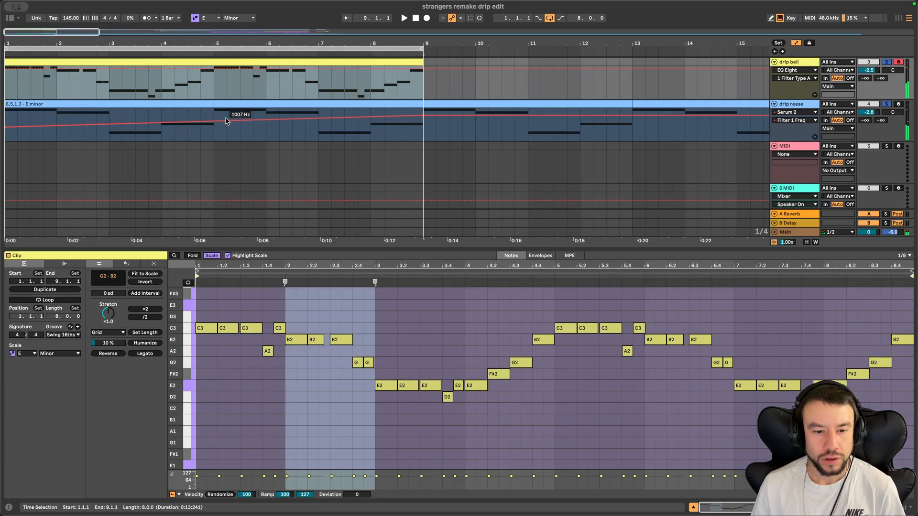
pyautogui.click(262, 377)
pyautogui.press('space')
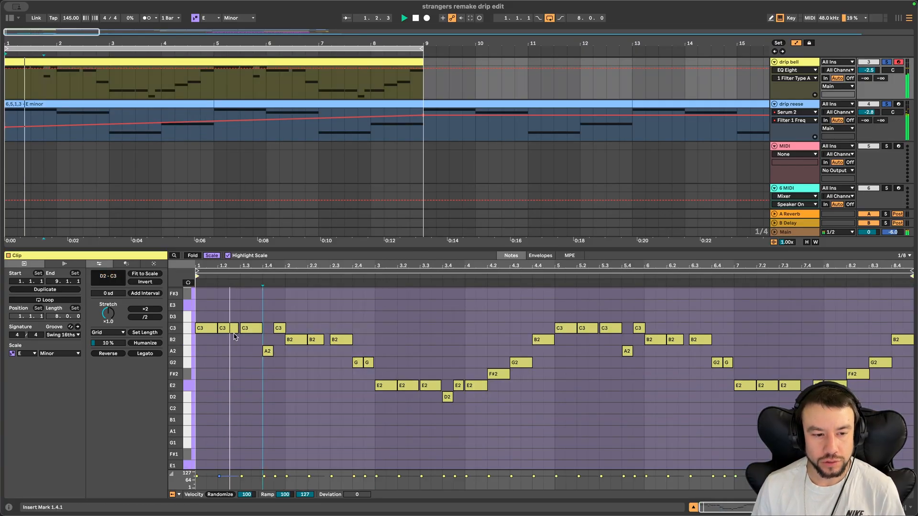
pyautogui.press('space')
pyautogui.scroll(2, 234, 337)
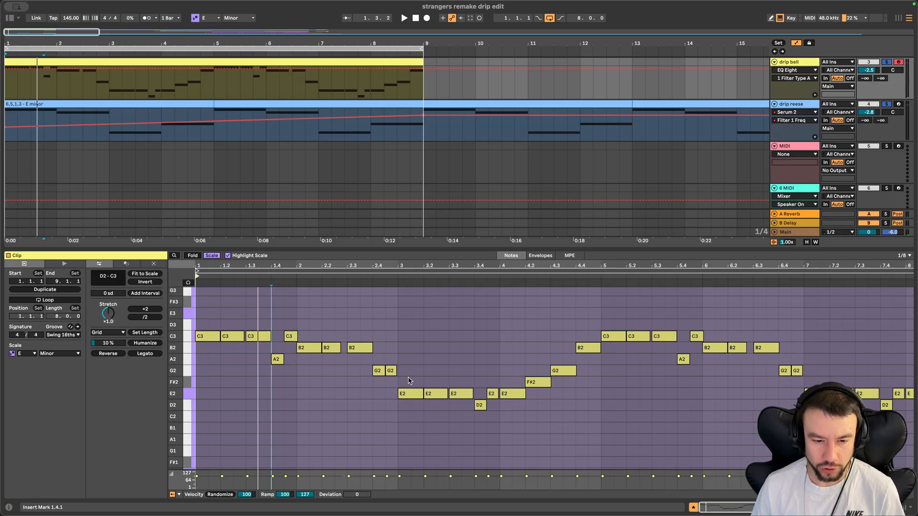
# - Play the bell melody into bar 3 and examine the G2 notes ending bar 2 and the first E2 note of bar 3
pyautogui.click(386, 372)
pyautogui.press('space')
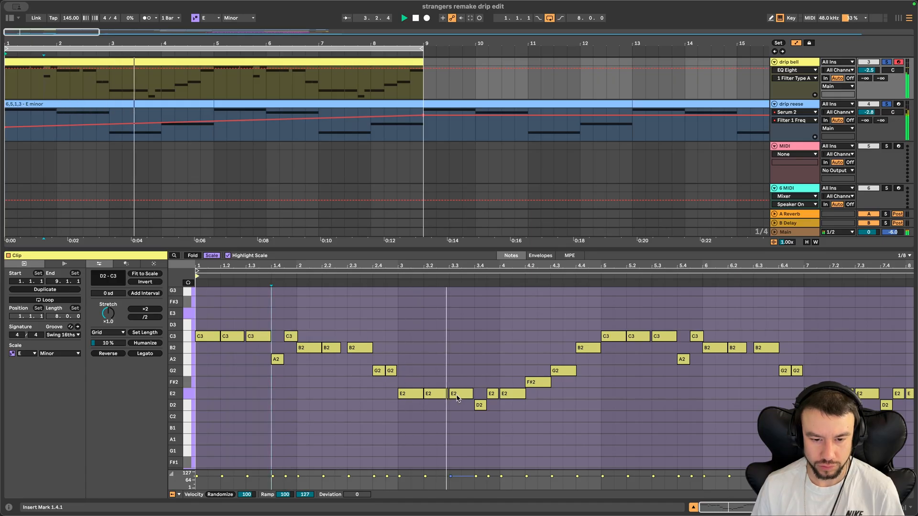
pyautogui.click(435, 391)
pyautogui.moveTo(371, 370); pyautogui.dragTo(413, 373)
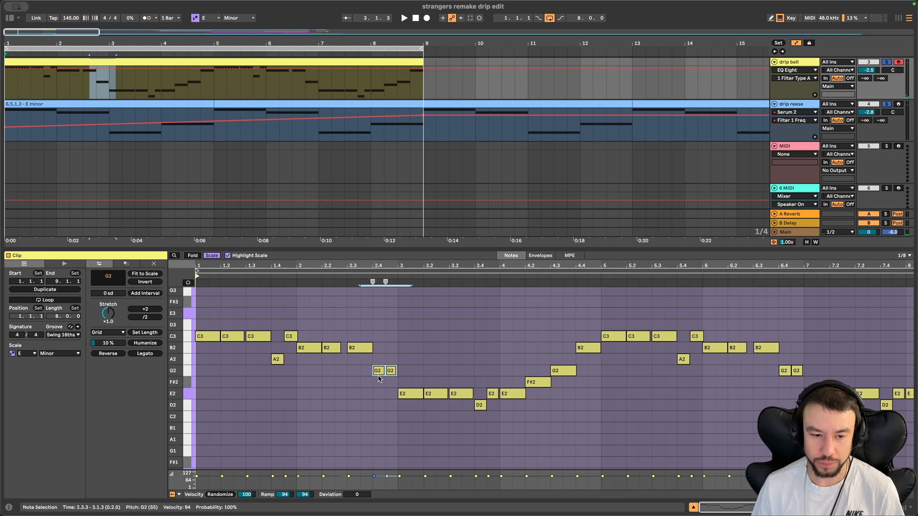
pyautogui.click(360, 361)
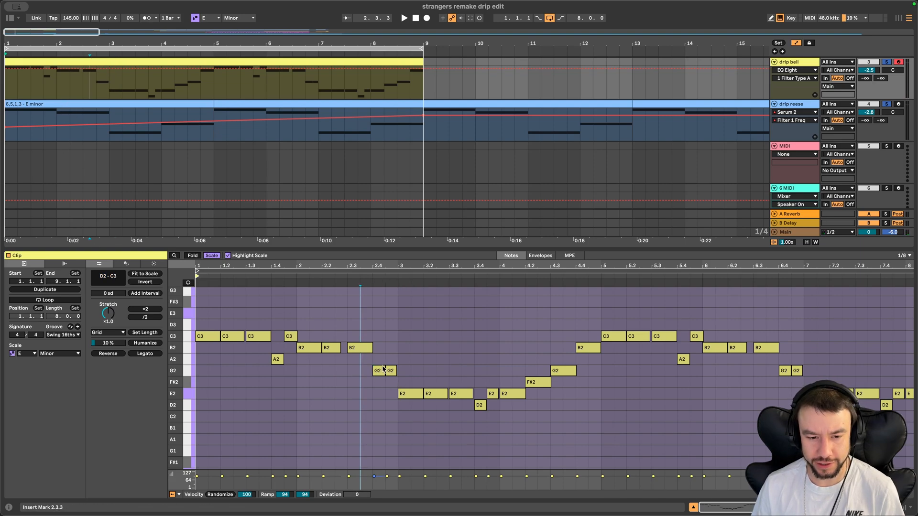
pyautogui.click(413, 395)
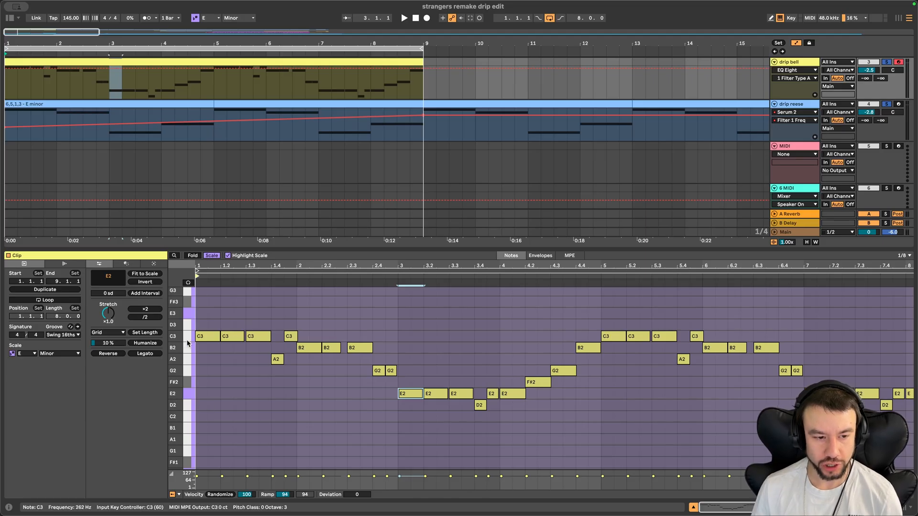
pyautogui.click(209, 328)
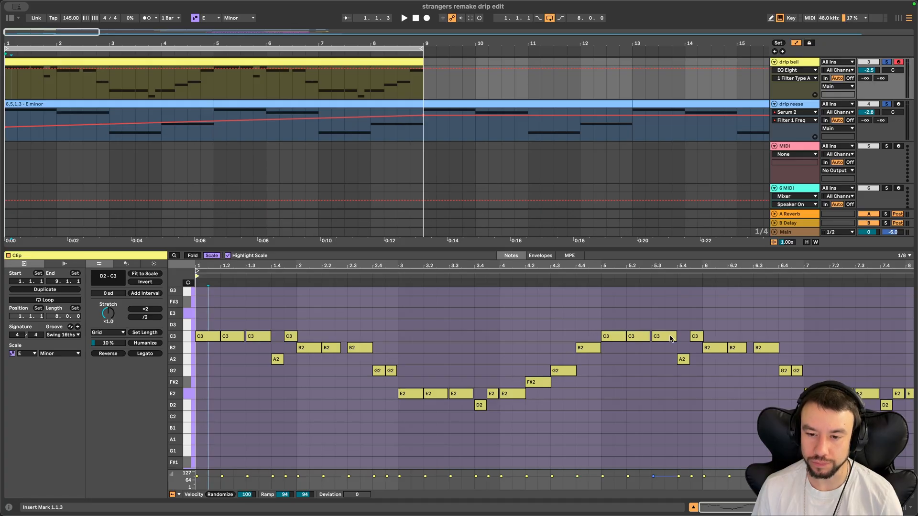
# - Play the melody with the reese and select all bell notes in bars 1 to 4
pyautogui.press('space')
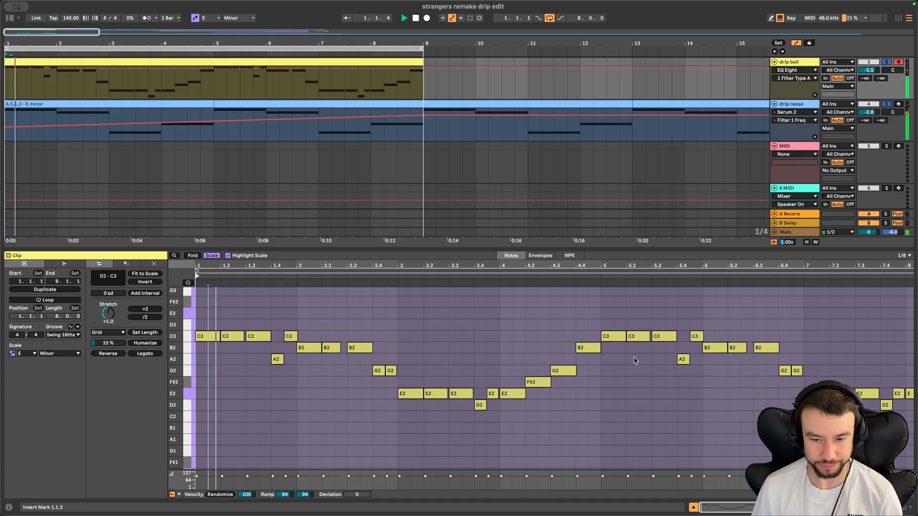
pyautogui.scroll(-1, 585, 424)
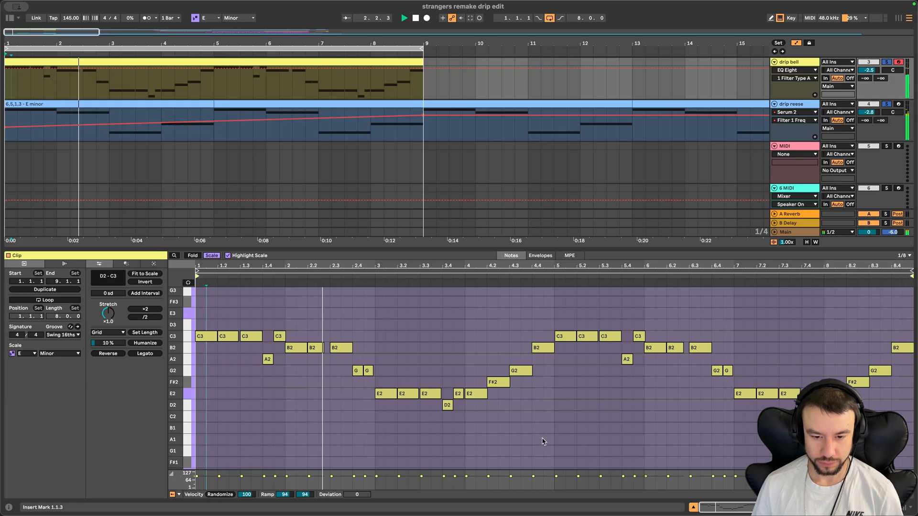
pyautogui.moveTo(552, 437); pyautogui.dragTo(197, 308)
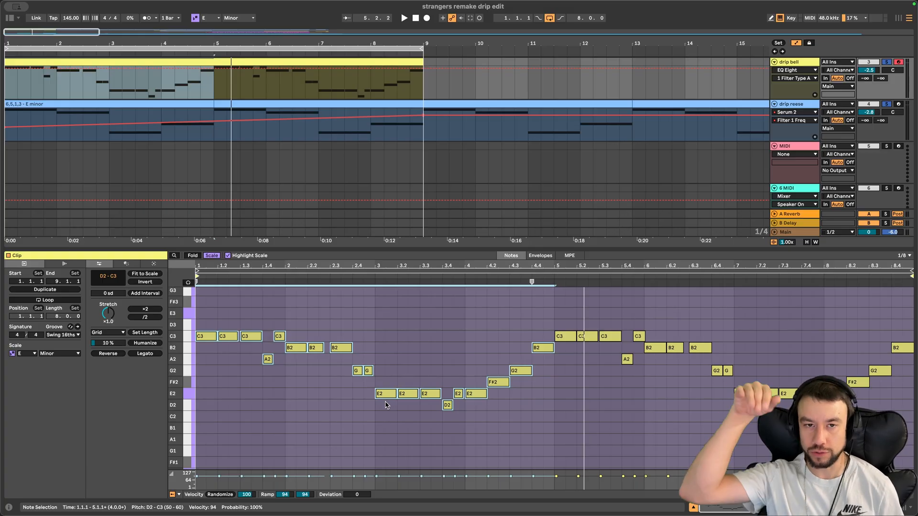
pyautogui.press('space')
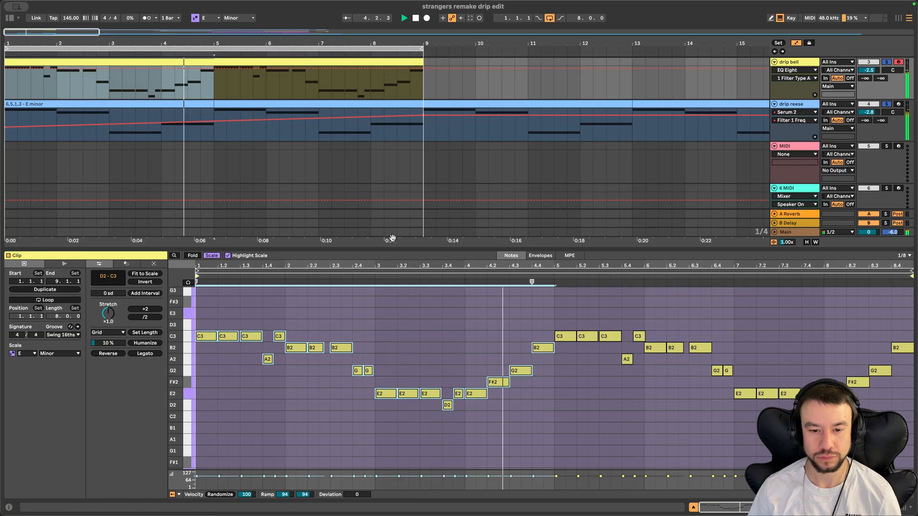
# - Show the drip bell and first two drip reese clips together in an enlarged note editor and play them
pyautogui.click(135, 62)
pyautogui.keyDown('shift'); pyautogui.click(155, 102); pyautogui.keyUp('shift')
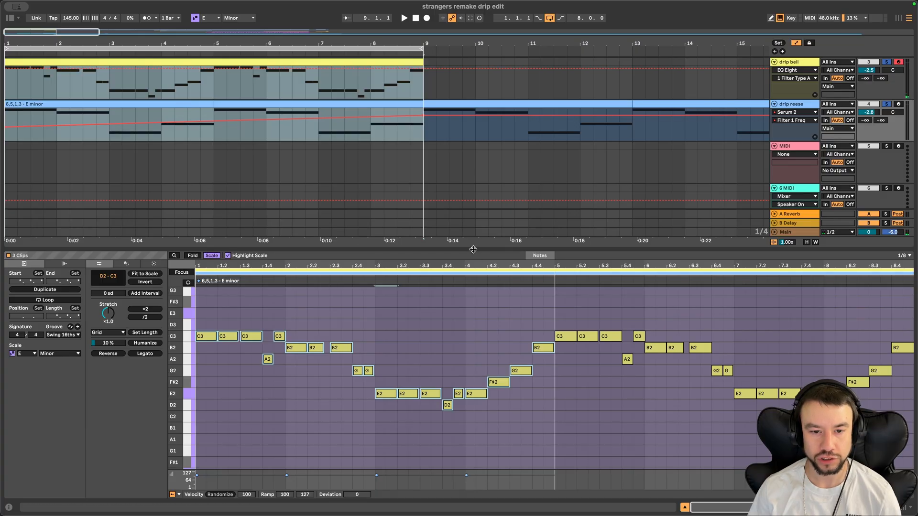
pyautogui.moveTo(473, 249); pyautogui.dragTo(467, 88)
pyautogui.scroll(-2, 467, 311)
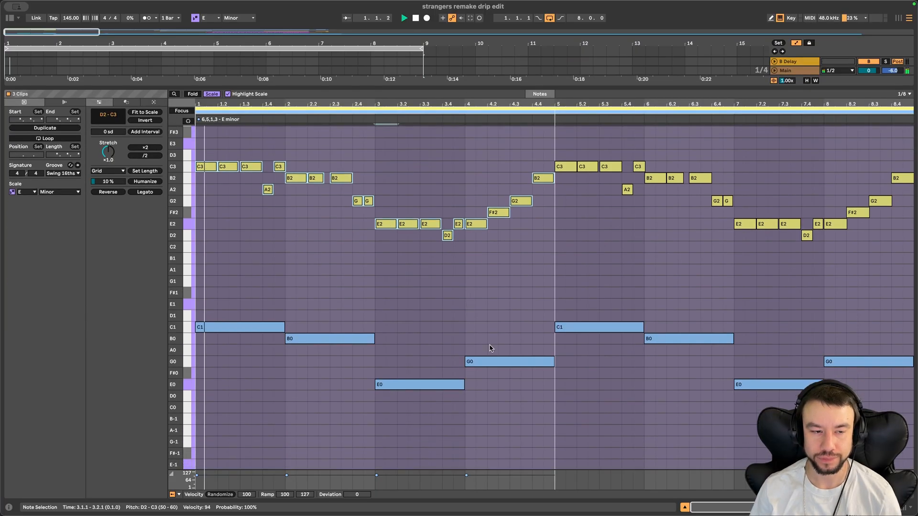
pyautogui.scroll(2, 390, 307)
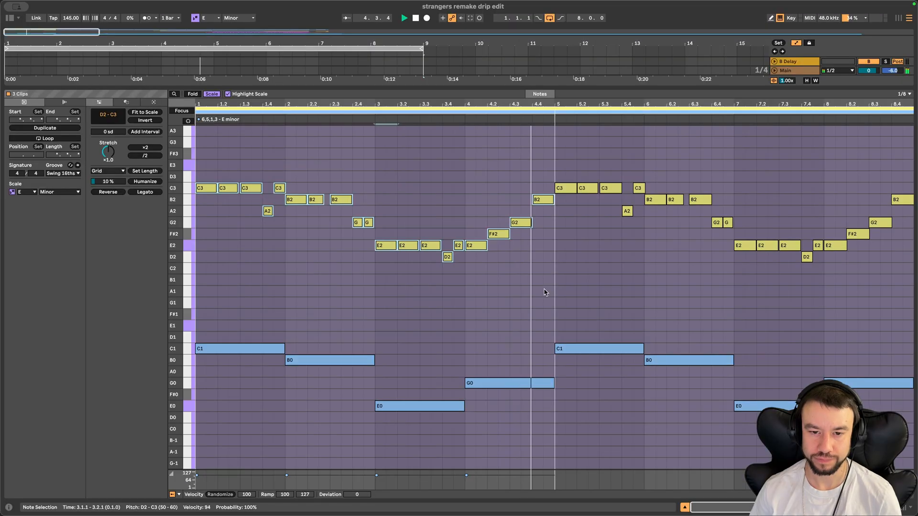
pyautogui.scroll(1, 451, 216)
pyautogui.scroll(2, 336, 252)
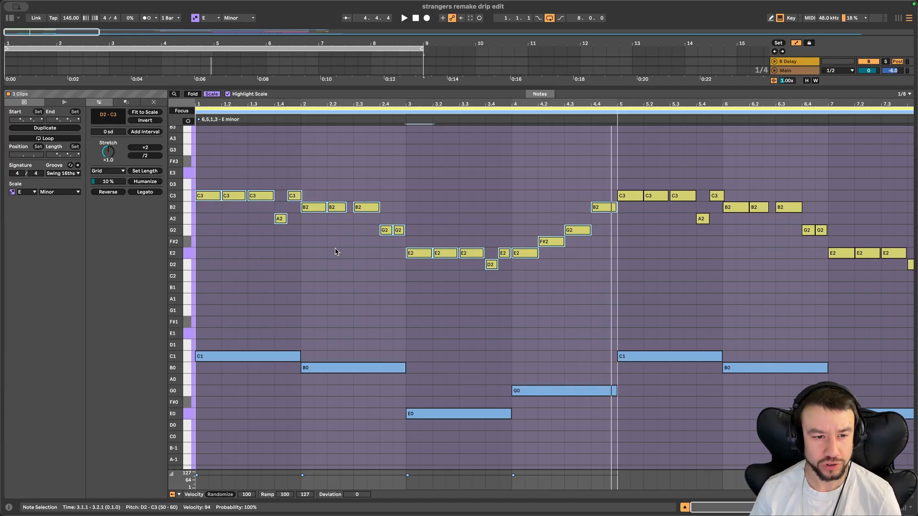
# - Examine the bell melody's passing notes by selecting the A2 in bar 1 and the rising run from E2 in bar 4
pyautogui.click(281, 219)
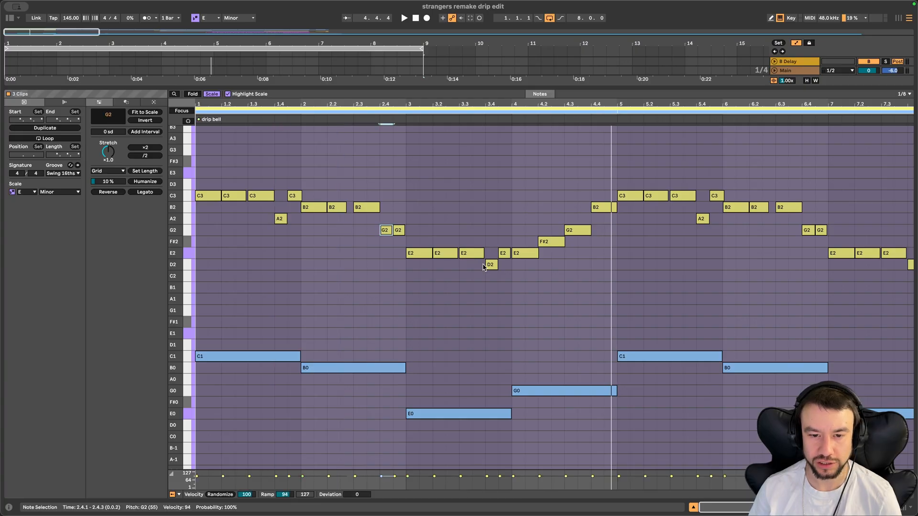
pyautogui.moveTo(530, 272); pyautogui.dragTo(594, 201)
pyautogui.click(513, 273)
pyautogui.moveTo(509, 279); pyautogui.dragTo(593, 186)
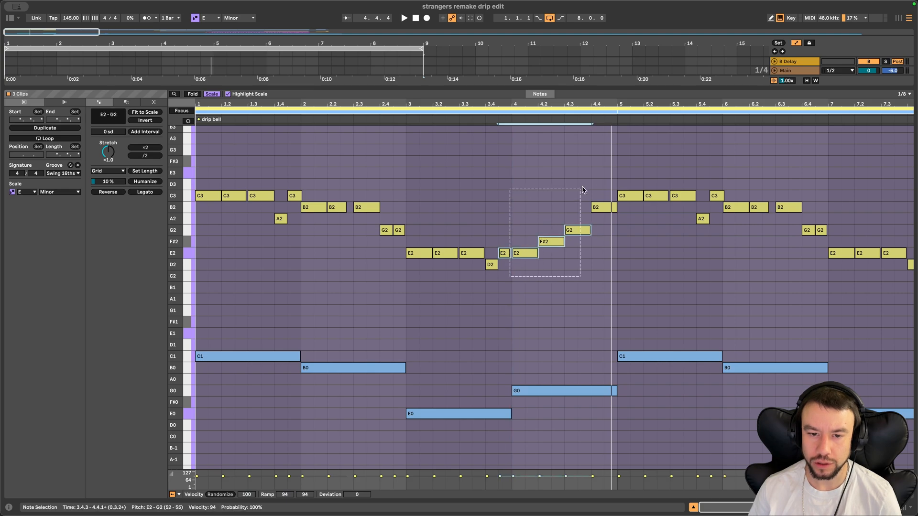
pyautogui.moveTo(532, 274)
pyautogui.mouseDown()
pyautogui.moveTo(564, 224)
pyautogui.moveTo(606, 192)
pyautogui.mouseUp()
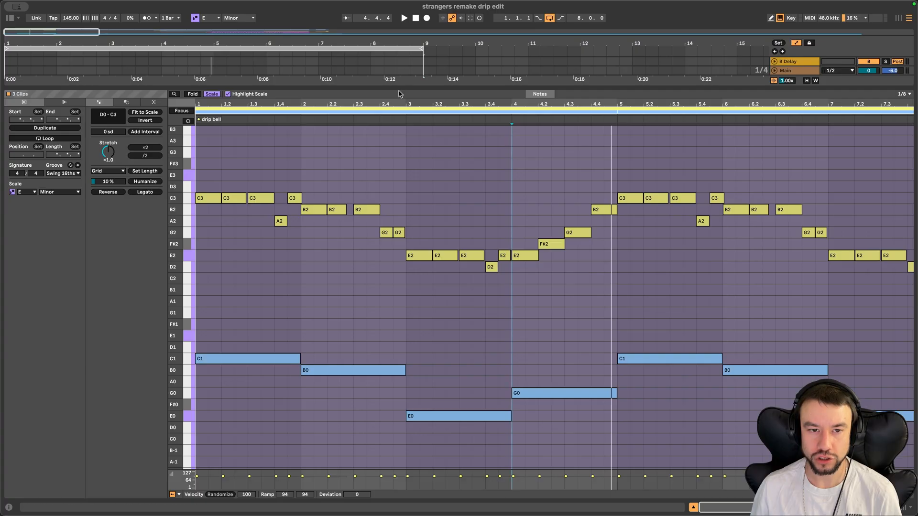
# - Duplicate the drip bell track and open the copied clip's notes
pyautogui.press('super+alt+l')
pyautogui.scroll(2, 130, 114)
pyautogui.click(130, 114)
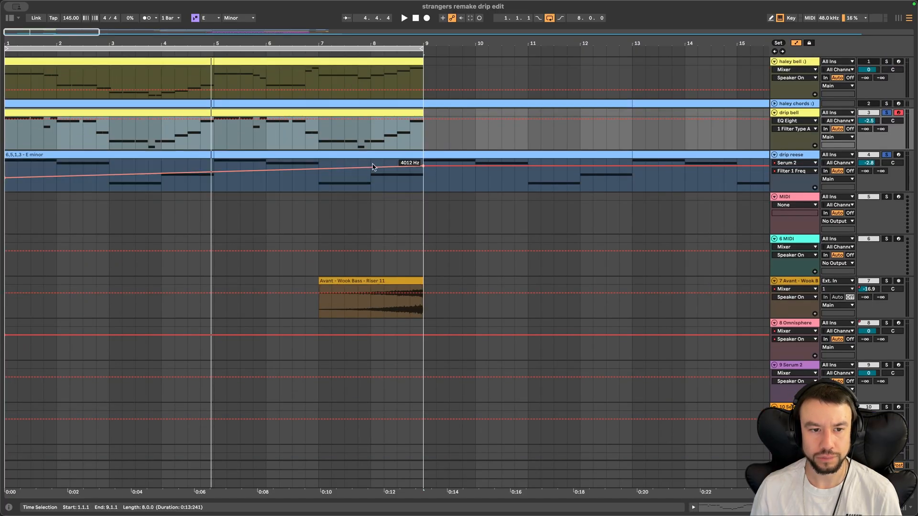
pyautogui.click(798, 113)
pyautogui.press('super+d')
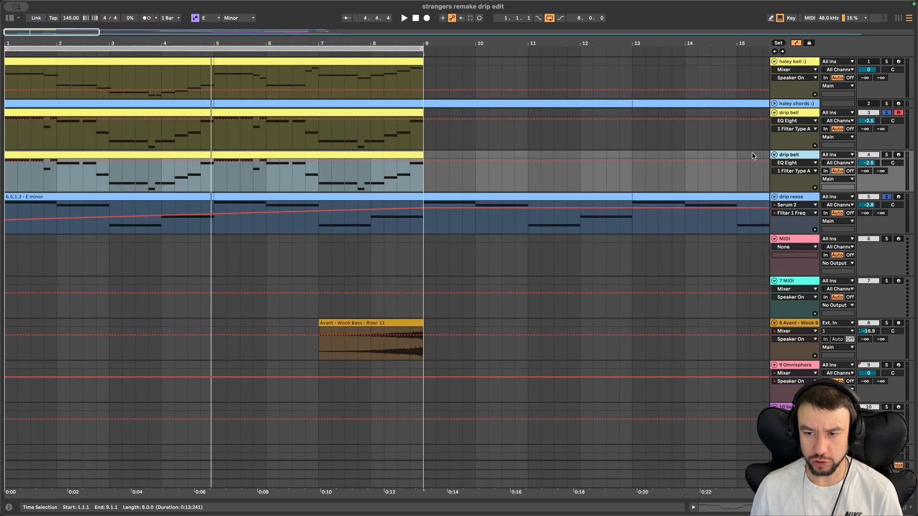
pyautogui.doubleClick(49, 157)
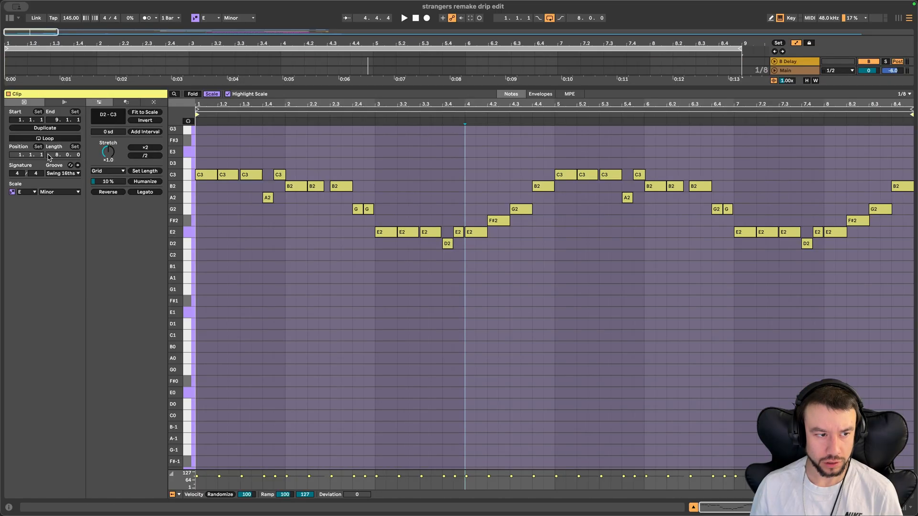
# - Shrink the note editor to reveal the tracks above it and select the copied drip bell clip
pyautogui.click(315, 259)
pyautogui.scroll(2, 318, 257)
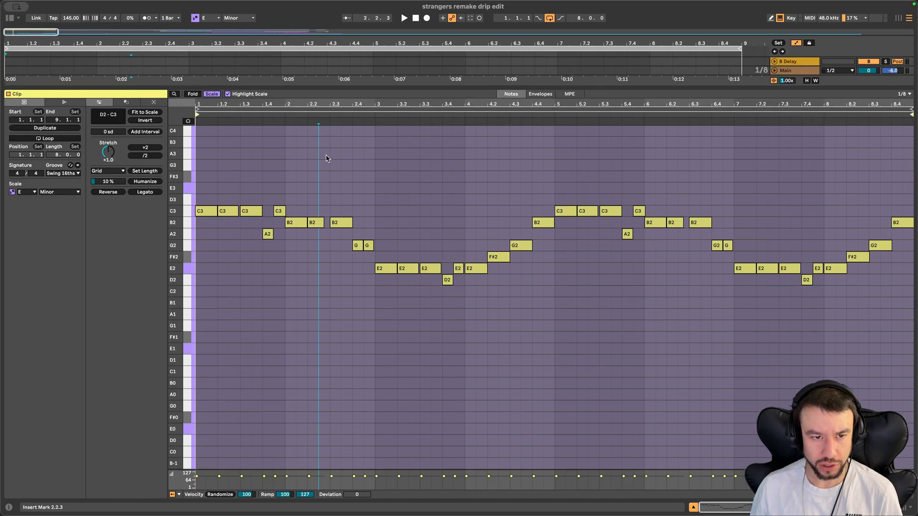
pyautogui.scroll(1, 322, 153)
pyautogui.moveTo(302, 87); pyautogui.dragTo(320, 200)
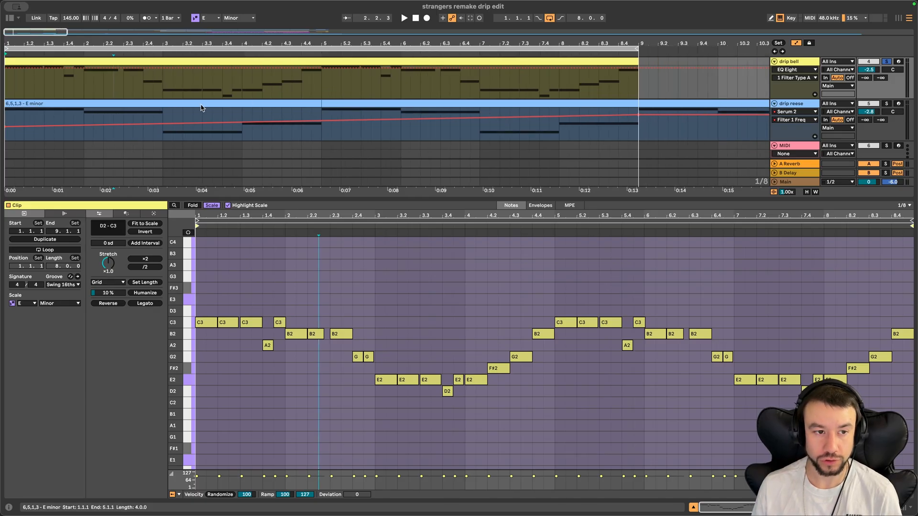
pyautogui.click(162, 62)
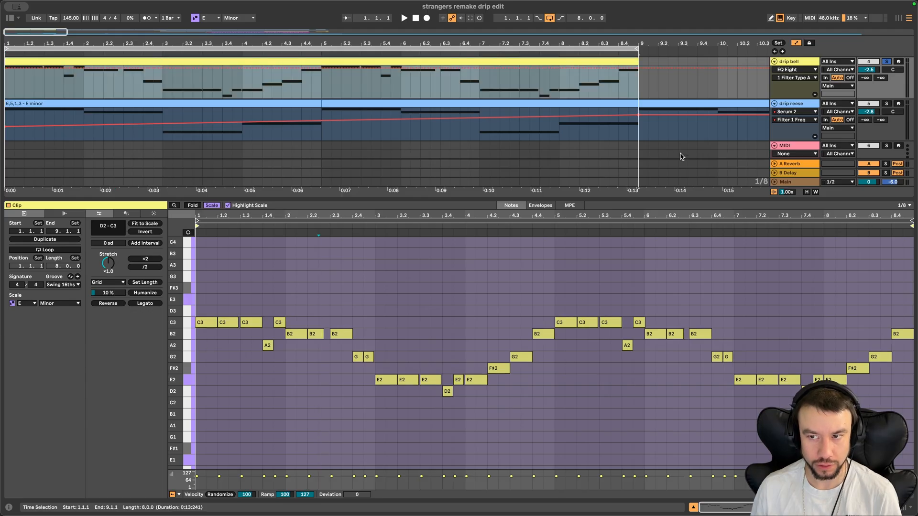
pyautogui.scroll(3, 563, 119)
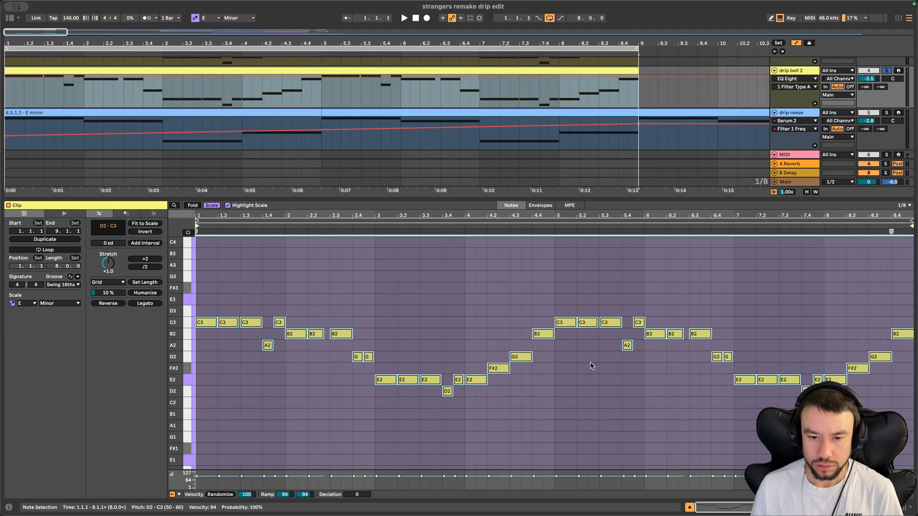
# - Clear all notes from the drip bell 2 clip and show it together with the drip reese clips in the note editor
pyautogui.press('Delete')
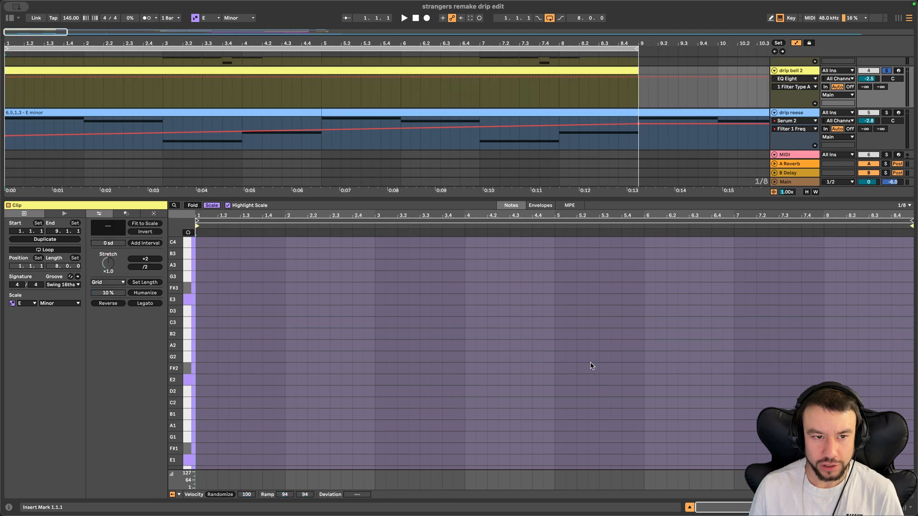
pyautogui.keyDown('shift'); pyautogui.click(214, 115); pyautogui.keyUp('shift')
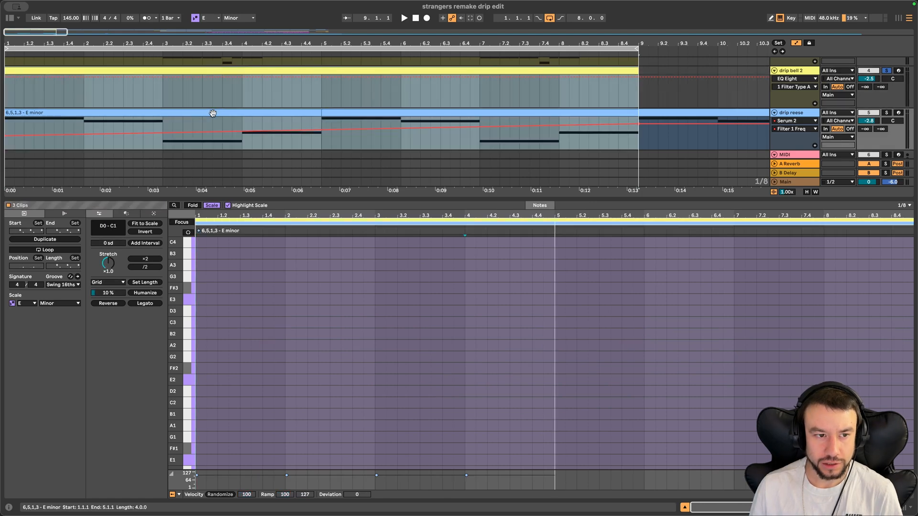
pyautogui.scroll(-5, 312, 400)
pyautogui.scroll(1, 311, 400)
pyautogui.scroll(6, 310, 399)
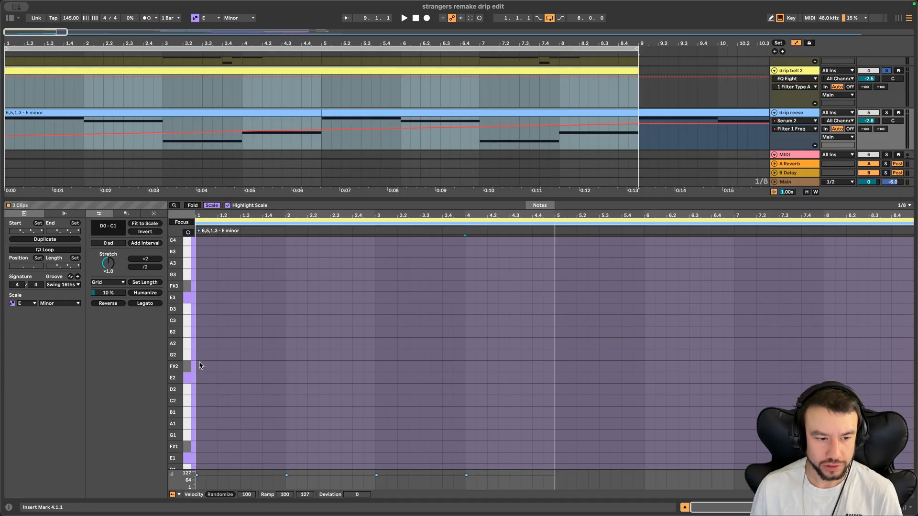
# - Make drip bell 2 the edited clip, add a short E3 note at the start of bar 1 and play it
pyautogui.scroll(-5, 205, 311)
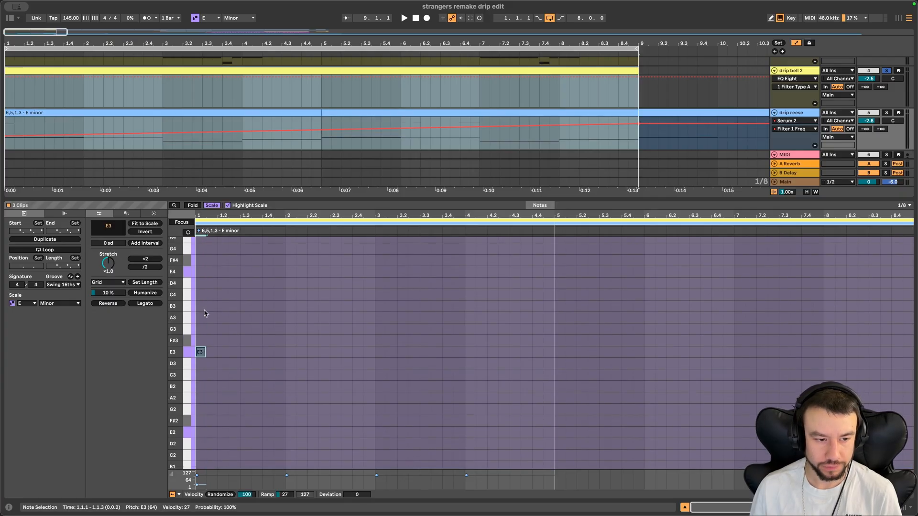
pyautogui.click(222, 214)
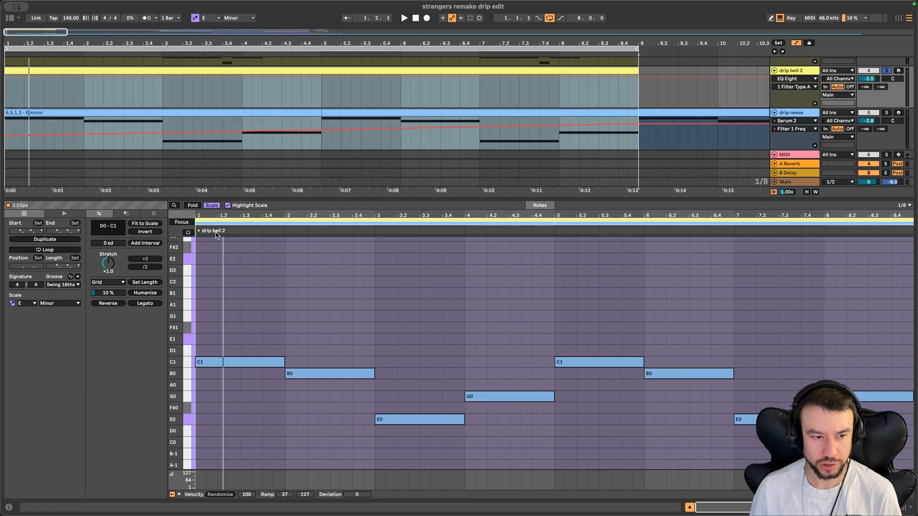
pyautogui.scroll(5, 203, 336)
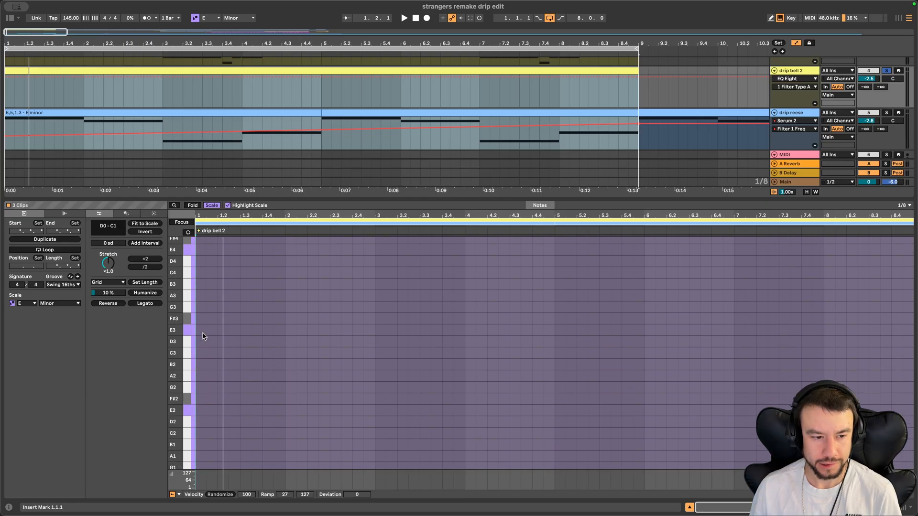
pyautogui.doubleClick(199, 330)
pyautogui.press('space')
pyautogui.press('space')
pyautogui.press('space')
pyautogui.scroll(2, 216, 338)
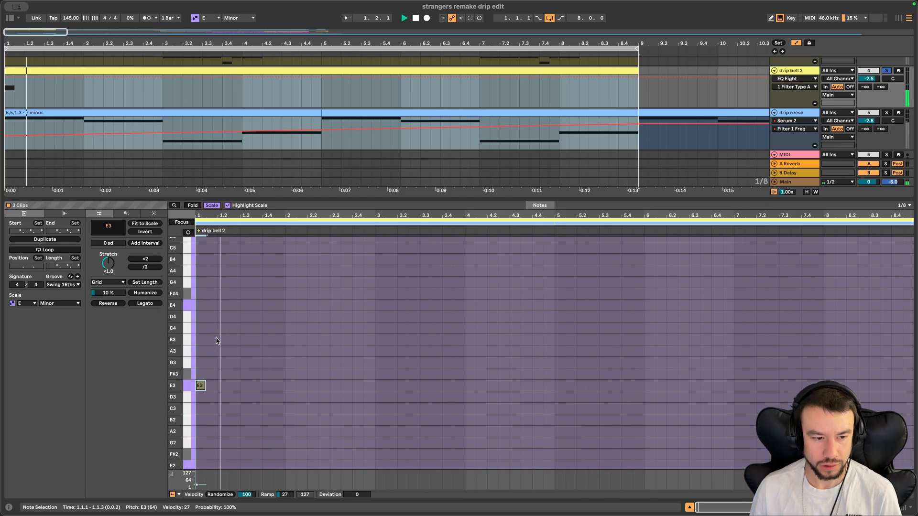
# - Raise the opening bell note to C4 and play it against the bass
pyautogui.moveTo(200, 386); pyautogui.dragTo(201, 348)
pyautogui.press('space')
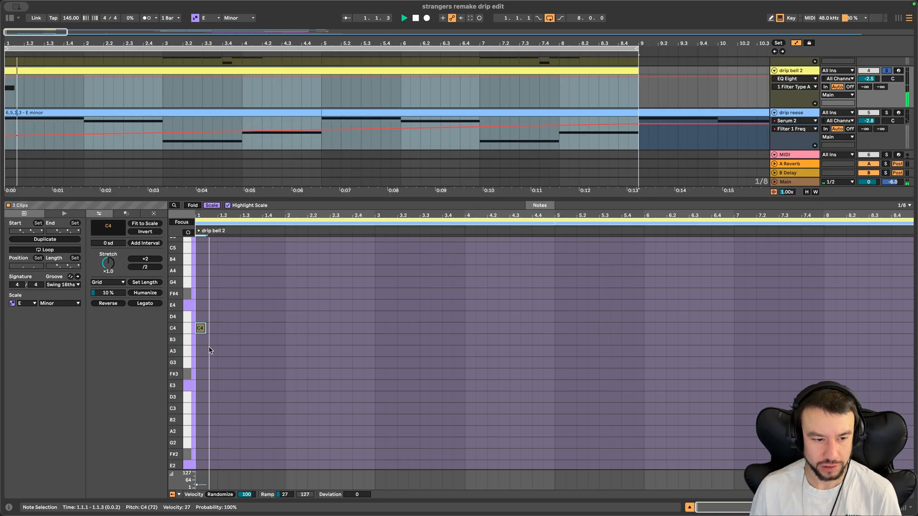
pyautogui.press('space')
pyautogui.press('space')
pyautogui.press('space')
# - Duplicate the opening C4 note on a 1/8 grid, move the copy to 1.2.3 and play the result
pyautogui.scroll(1, 228, 351)
pyautogui.scroll(3, 229, 350)
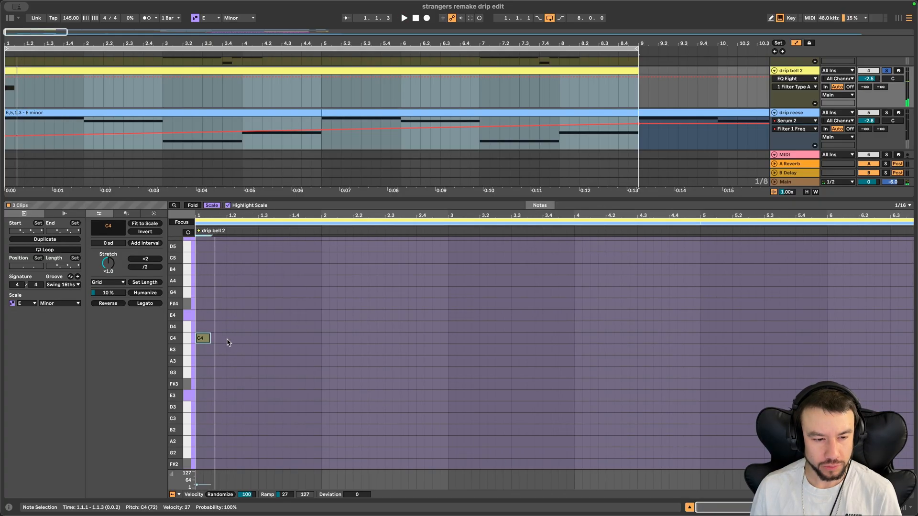
pyautogui.moveTo(228, 343); pyautogui.dragTo(187, 336)
pyautogui.press('super+2')
pyautogui.press('super+d')
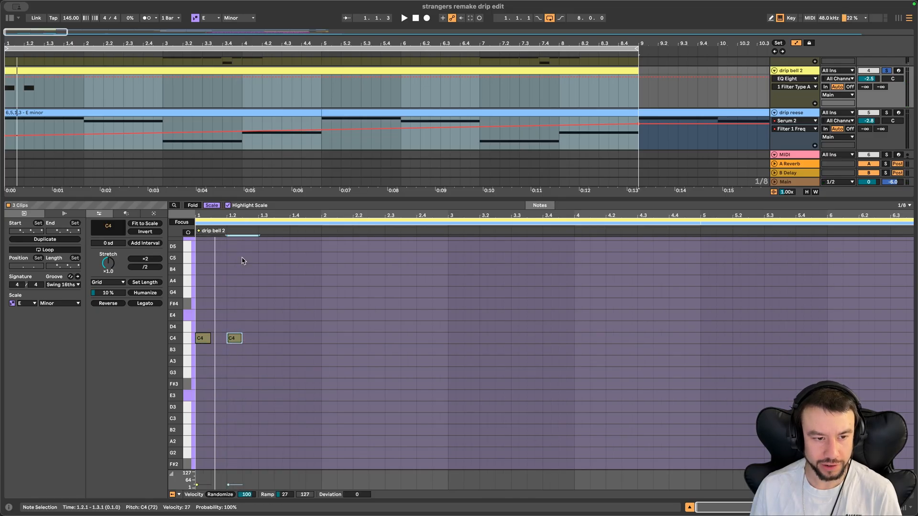
pyautogui.moveTo(235, 343); pyautogui.dragTo(252, 339)
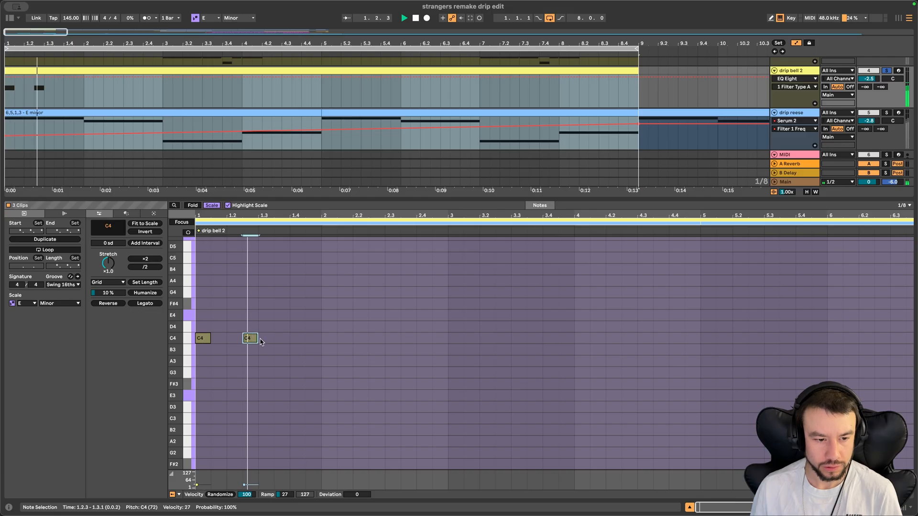
pyautogui.press('space')
pyautogui.press('space')
# - Add further C4 notes at 1.2.1 and 1.3.3 in bar 1, deleting the surplus one at 1.4.3
pyautogui.doubleClick(266, 340)
pyautogui.press('space')
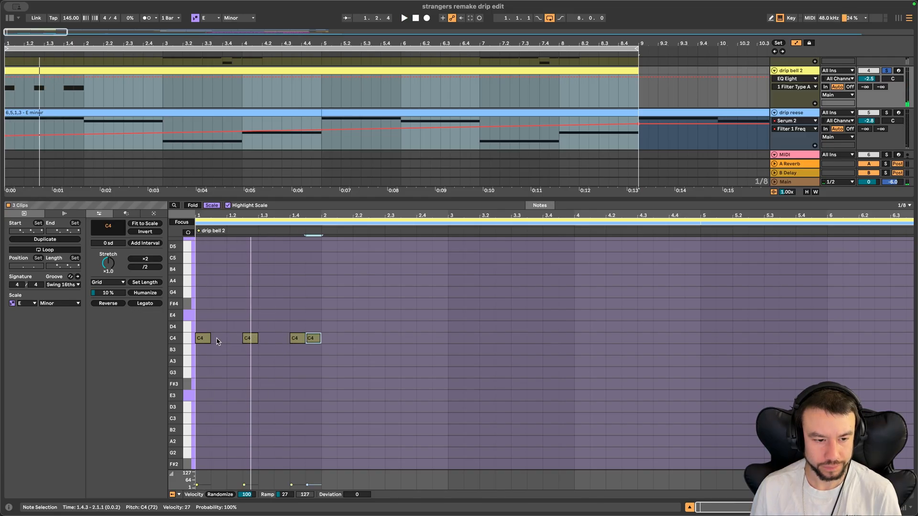
pyautogui.press('Delete')
pyautogui.click(244, 340)
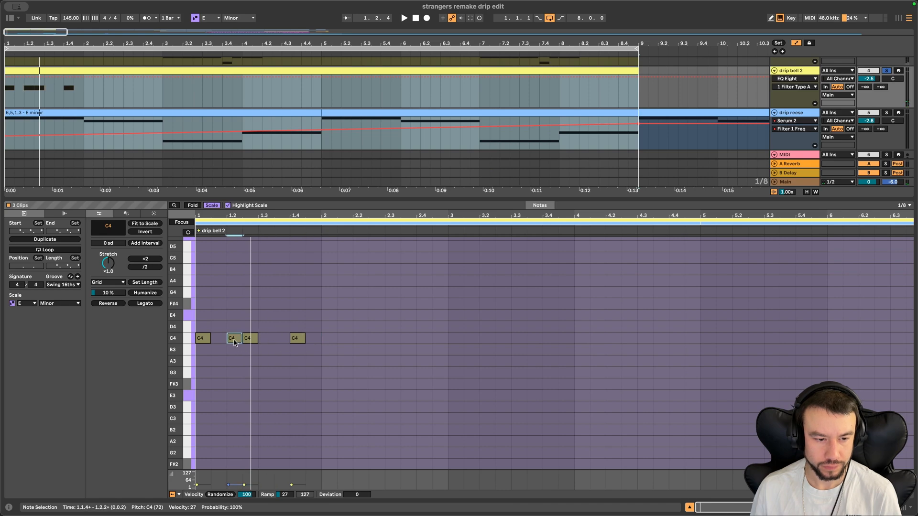
pyautogui.click(300, 339)
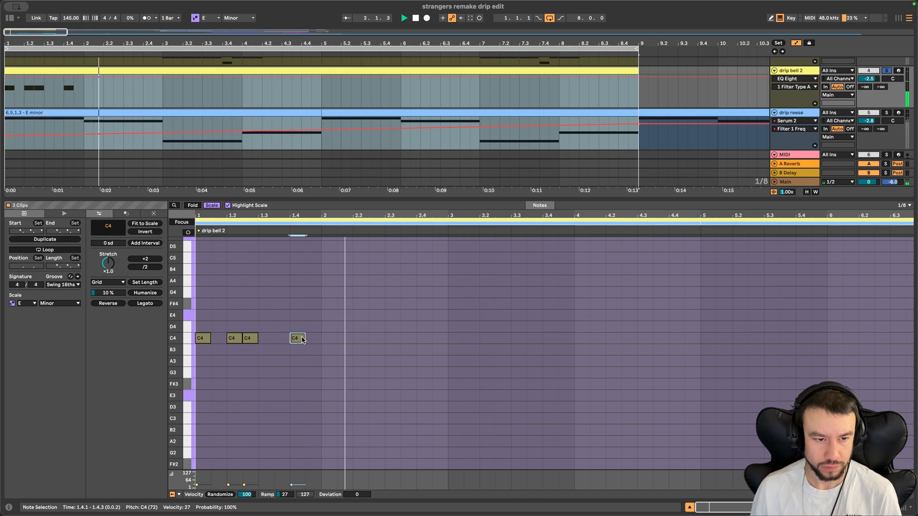
pyautogui.moveTo(301, 340); pyautogui.dragTo(285, 341)
pyautogui.scroll(2, 282, 339)
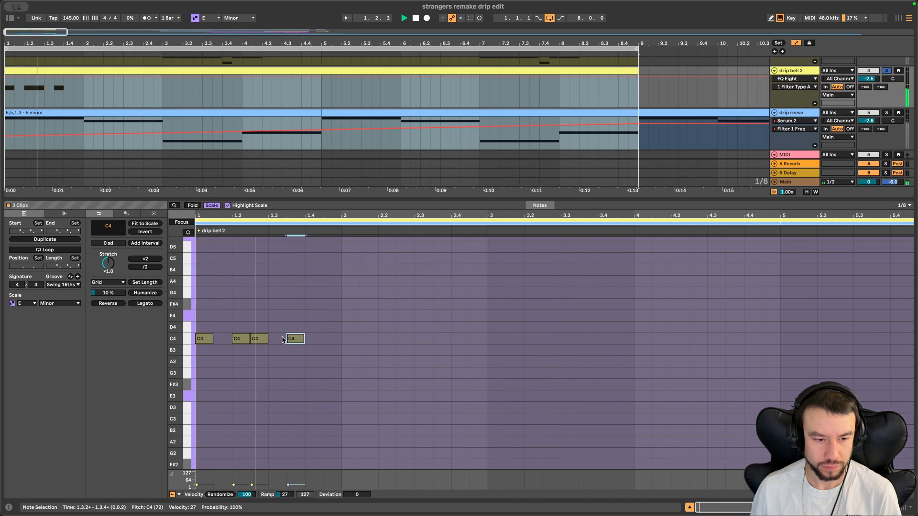
# - Add a lower note at 1.3.1, try it on A3, settle it on G3 and play the phrase
pyautogui.doubleClick(275, 373)
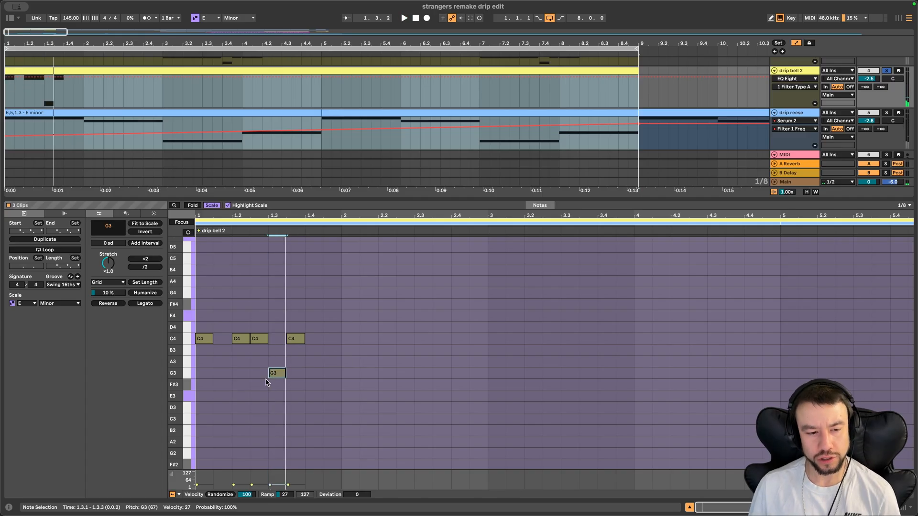
pyautogui.moveTo(281, 370); pyautogui.dragTo(280, 361)
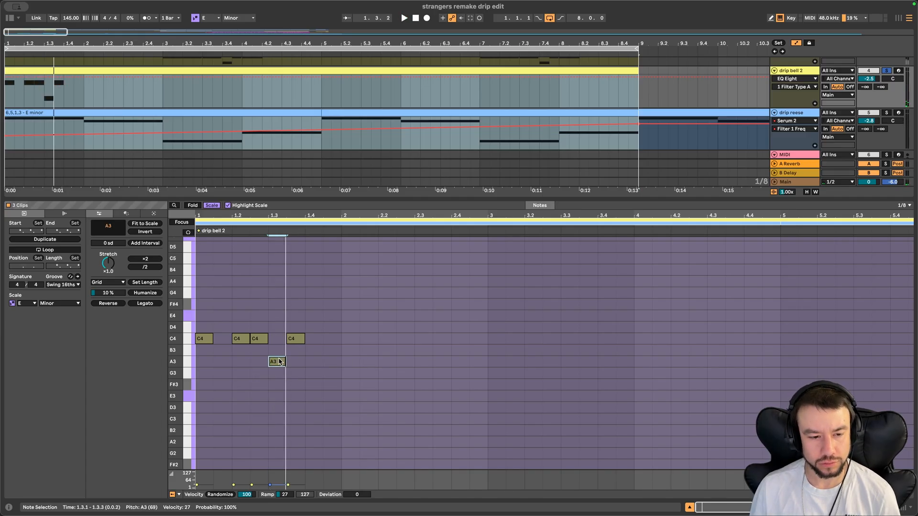
pyautogui.moveTo(341, 342); pyautogui.dragTo(205, 347)
pyautogui.scroll(-6, 426, 362)
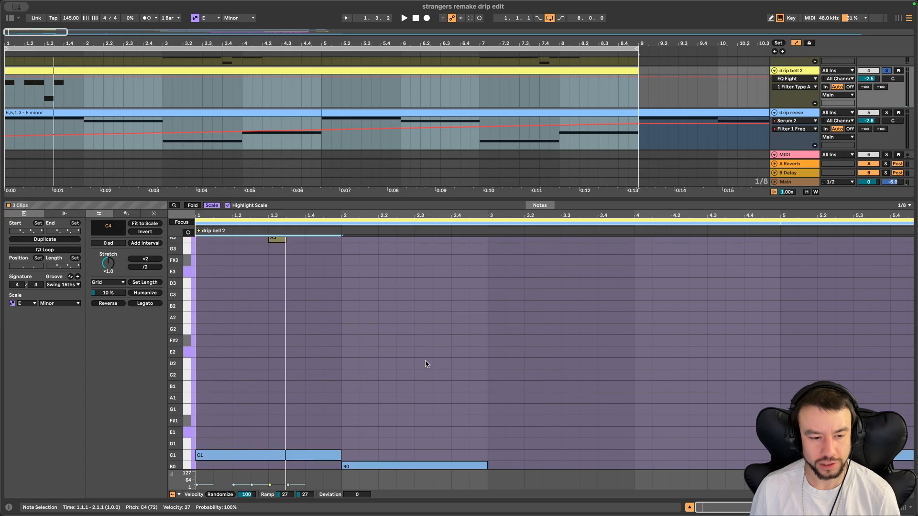
pyautogui.scroll(5, 425, 361)
pyautogui.click(273, 322)
pyautogui.moveTo(273, 322); pyautogui.dragTo(273, 331)
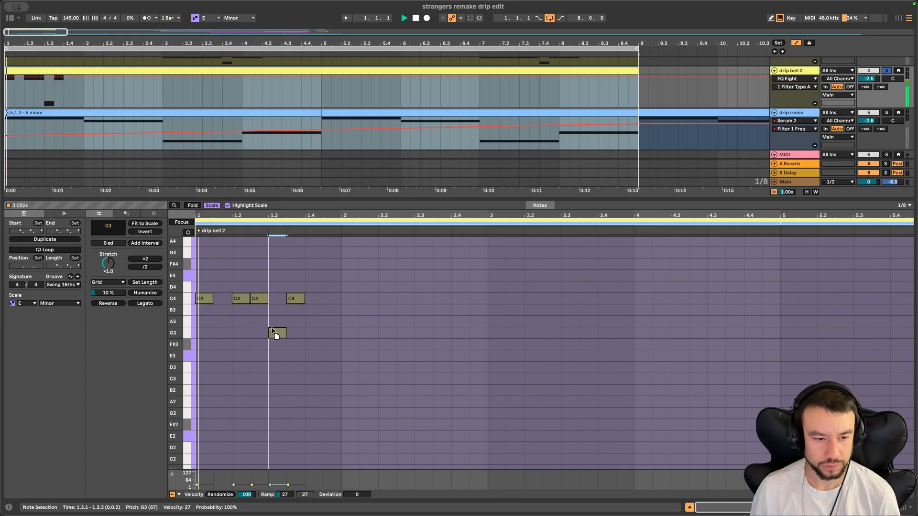
pyautogui.press('space')
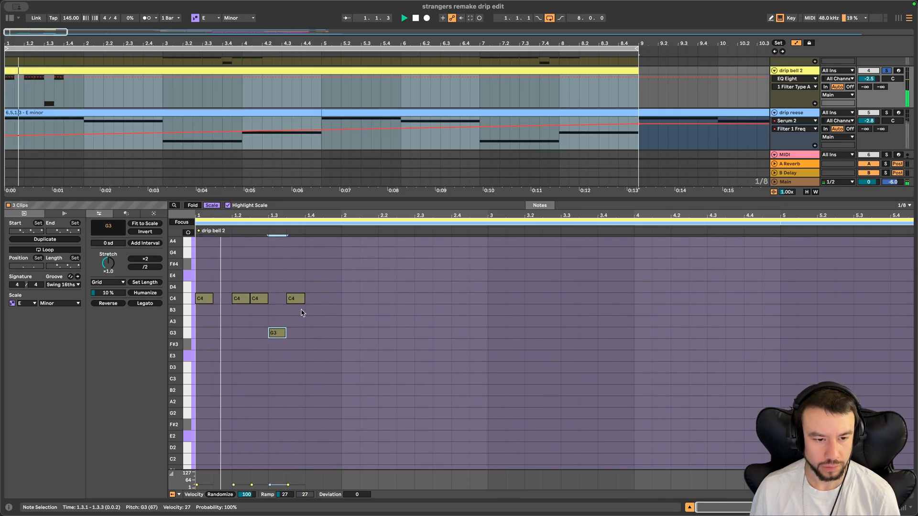
# - Finish bar 1 with a rising A3 at 1.4.1 and B3 at 1.4.3, and play it back
pyautogui.doubleClick(315, 299)
pyautogui.moveTo(319, 300)
pyautogui.mouseDown()
pyautogui.moveTo(329, 322)
pyautogui.moveTo(331, 313)
pyautogui.mouseUp()
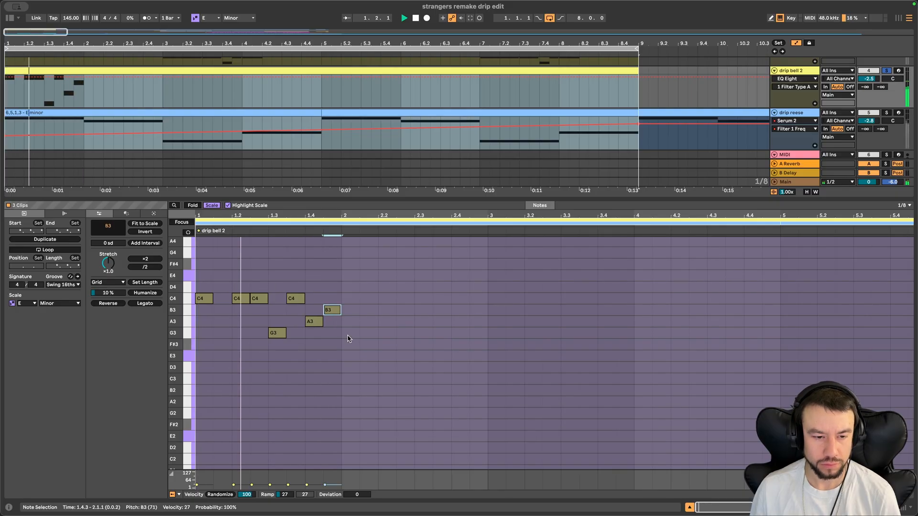
pyautogui.press('space')
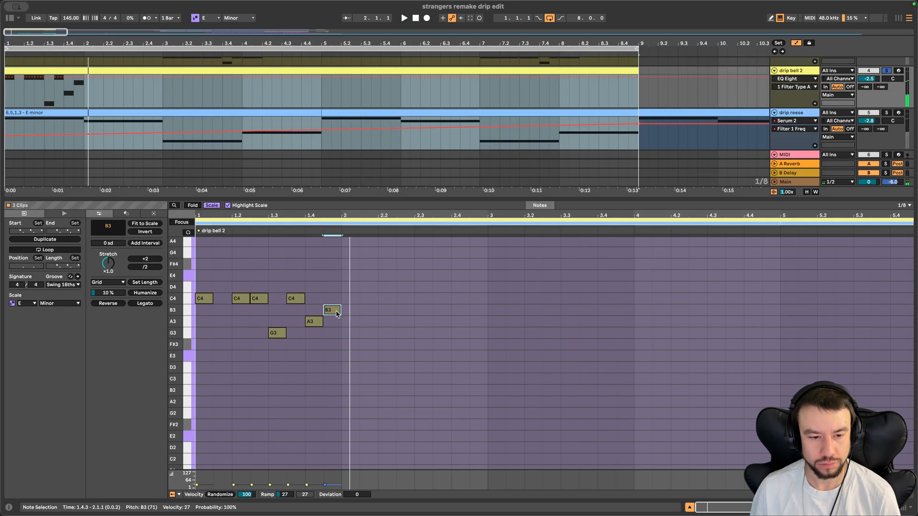
# - Repeat the B3 note at 2.1.1 and 2.1.3, checking it against the reese bass notes
pyautogui.scroll(-5, 351, 313)
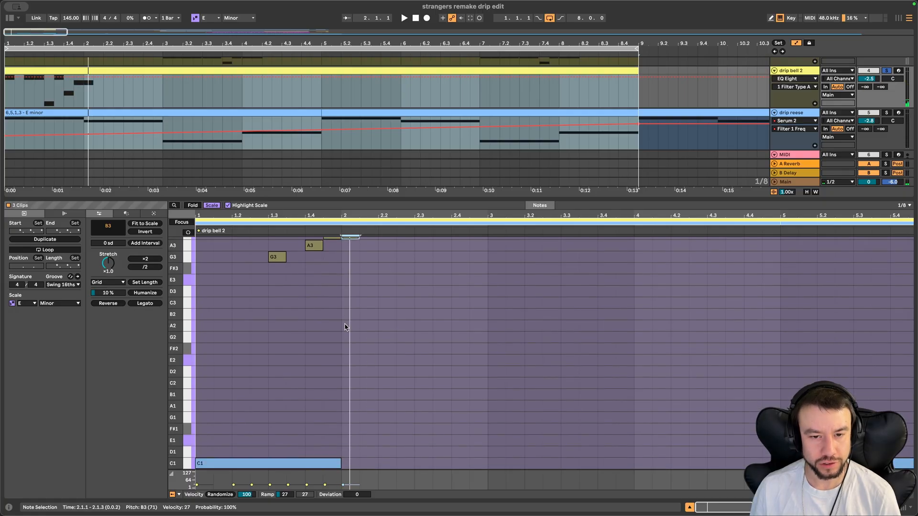
pyautogui.scroll(-5, 346, 328)
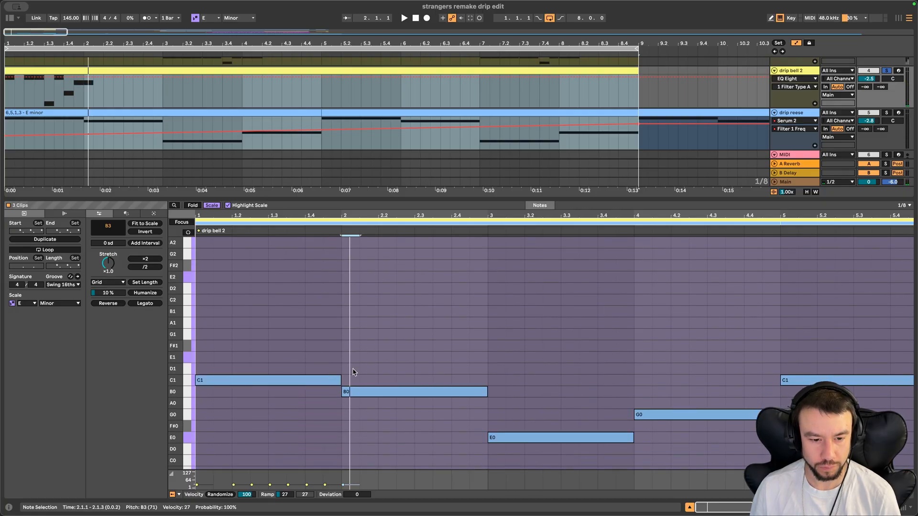
pyautogui.scroll(12, 377, 394)
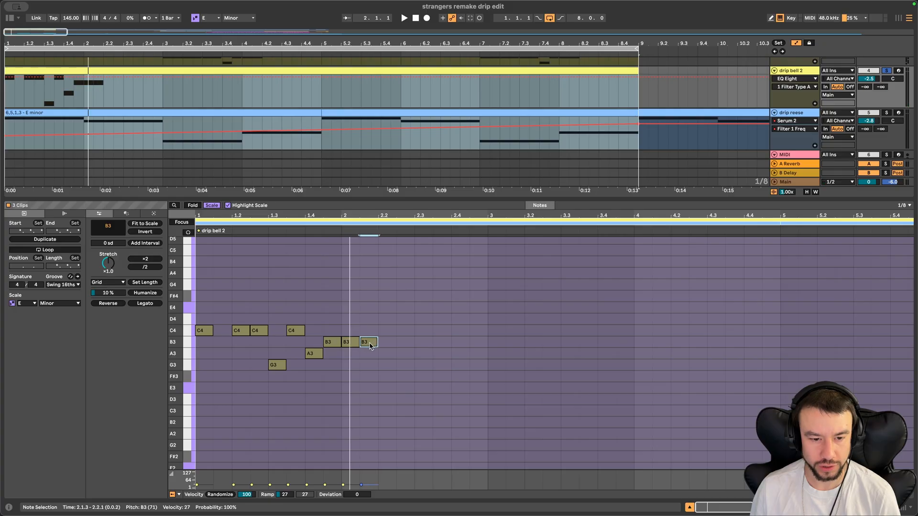
# - Space out the B3 notes in bar 2 by placing them at 2.2.3 and 2.4.1 during playback
pyautogui.press('space')
pyautogui.scroll(-2, 388, 343)
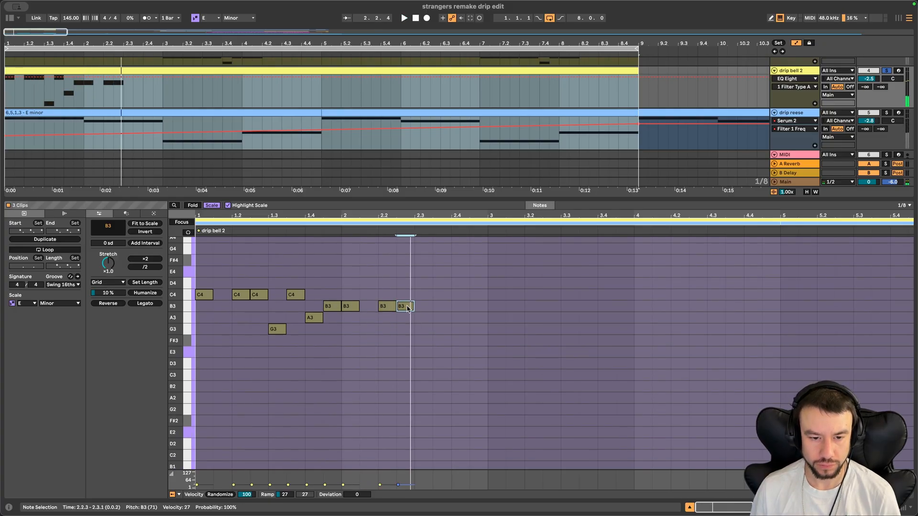
pyautogui.moveTo(407, 309); pyautogui.dragTo(473, 313)
pyautogui.click(430, 307)
pyautogui.scroll(-1, 476, 319)
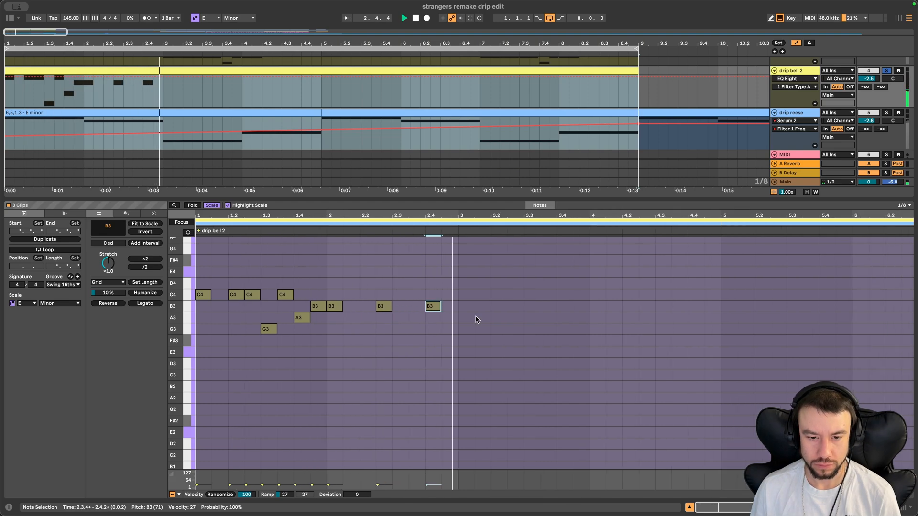
# - Compare the bell notes in bar 2 with the reese bass notes leading into bar 3
pyautogui.scroll(-10, 447, 341)
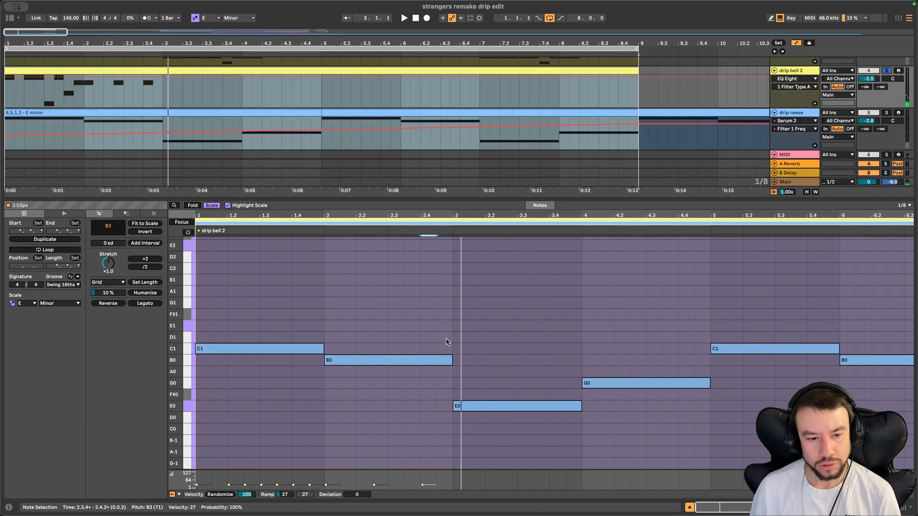
pyautogui.scroll(10, 440, 337)
pyautogui.click(355, 258)
pyautogui.moveTo(396, 266); pyautogui.dragTo(410, 354)
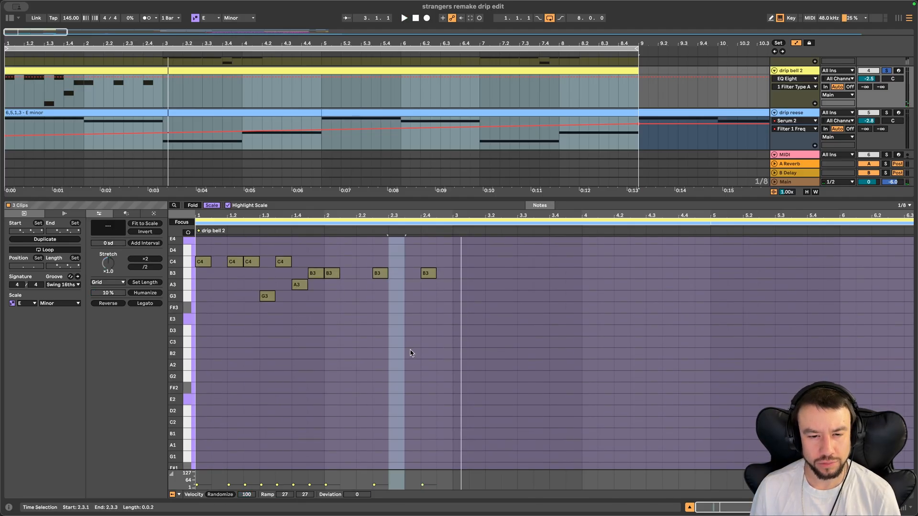
pyautogui.scroll(-6, 410, 355)
pyautogui.scroll(6, 410, 355)
pyautogui.scroll(-3, 411, 351)
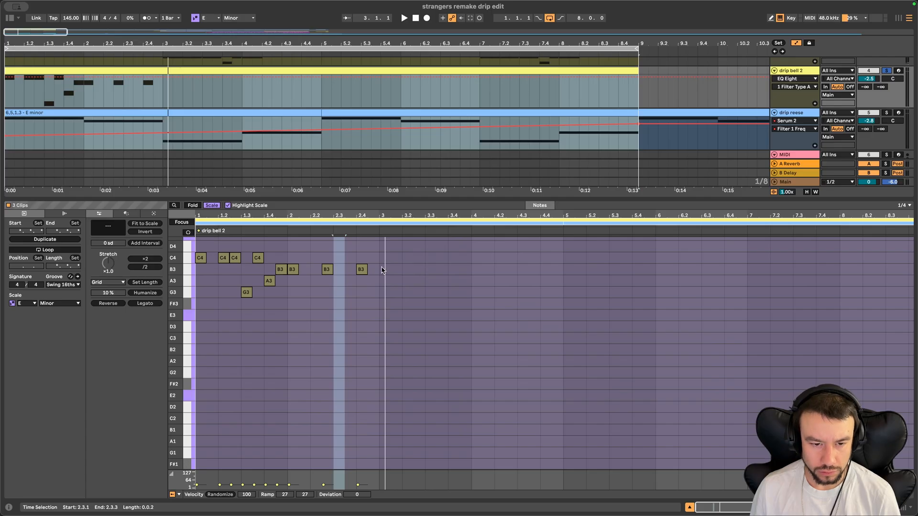
# - Duplicate the spaced B3 notes from bar 2 into bar 3 and lower the three copies to E3
pyautogui.click(361, 269)
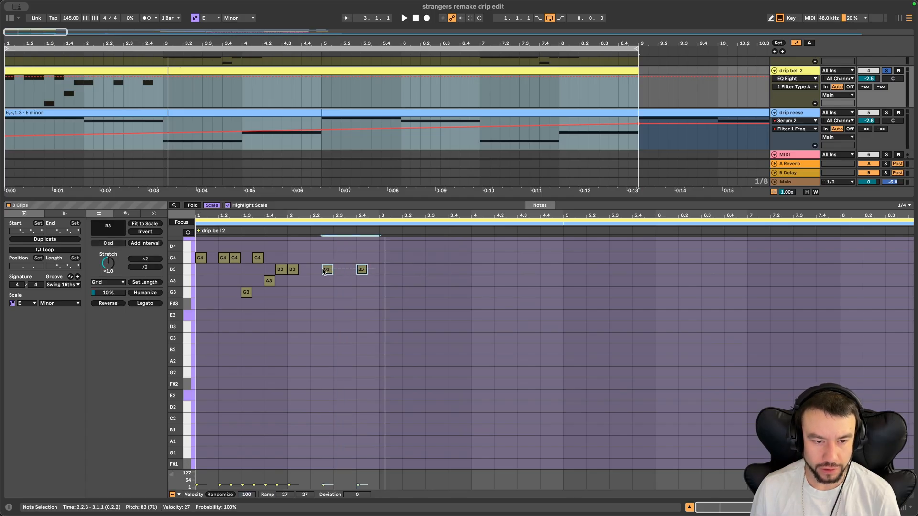
pyautogui.press('super+d')
pyautogui.press('Down')
pyautogui.press('Down')
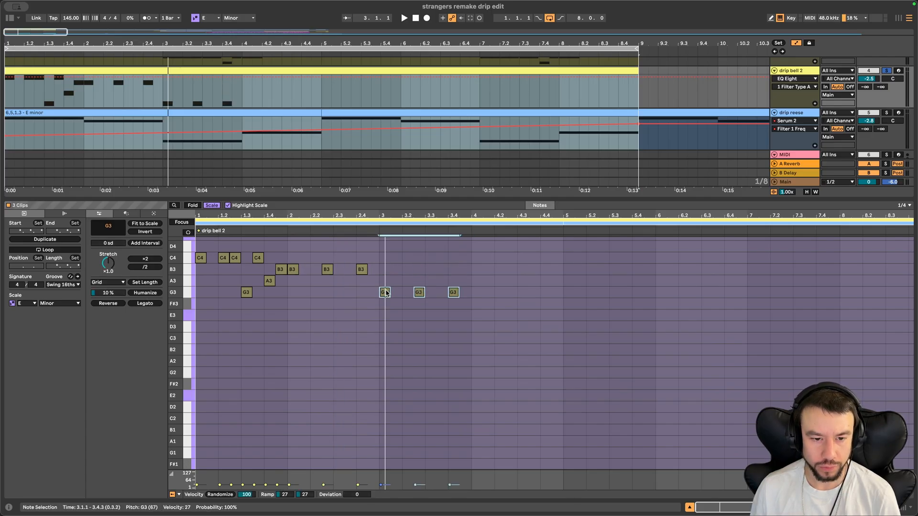
pyautogui.scroll(-5, 386, 274)
pyautogui.scroll(5, 387, 276)
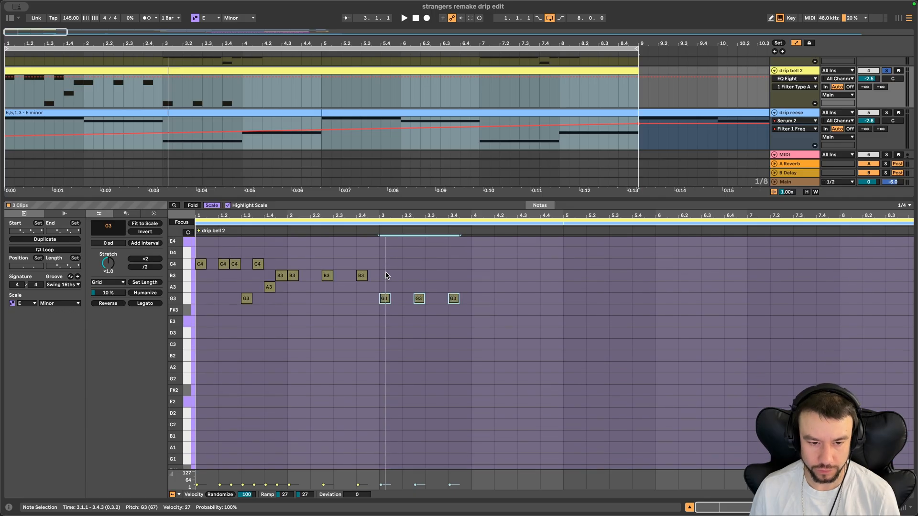
pyautogui.press('Down')
pyautogui.press('Down')
# - Play the drip bell 2 melody through to bar 3 and view its E3 notes up close
pyautogui.press('space')
pyautogui.rightClick(426, 385)
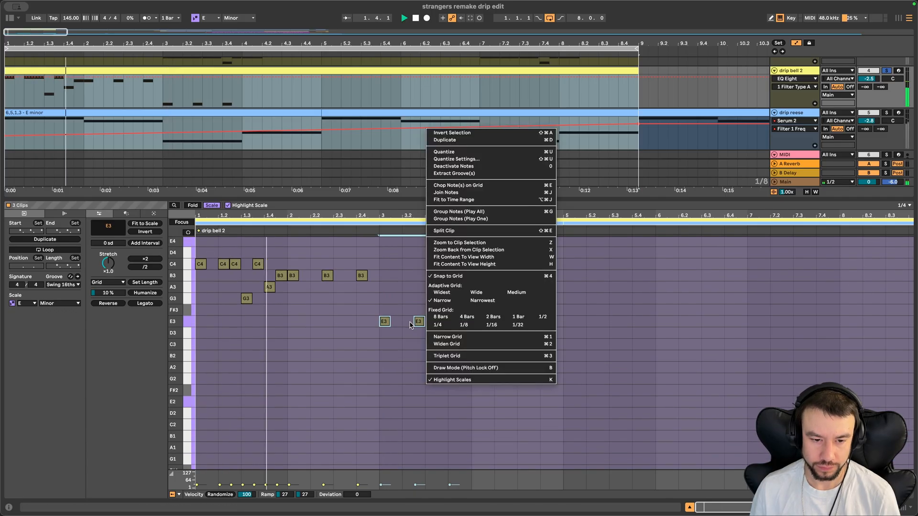
pyautogui.click(408, 323)
pyautogui.scroll(5, 390, 324)
pyautogui.click(405, 327)
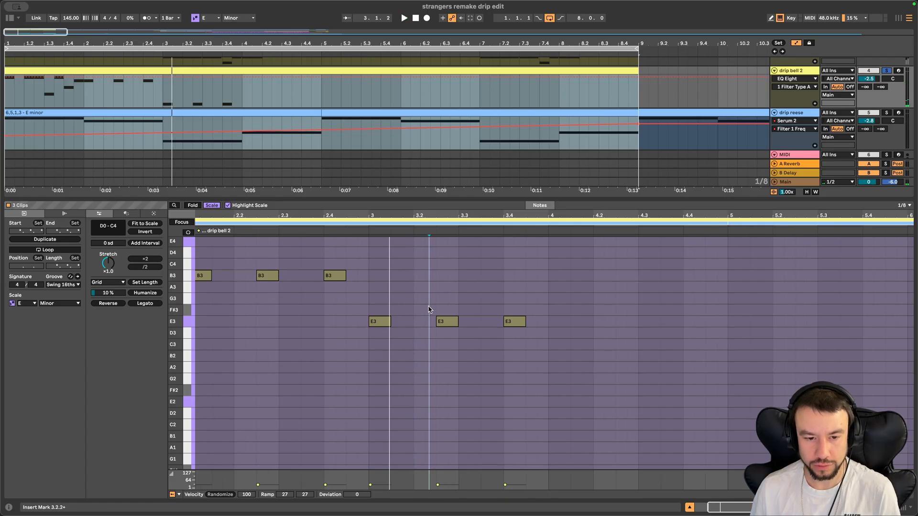
# - Add a copy of the E3 bell note at 3.2.1 and play the melody from bar 3
pyautogui.click(379, 324)
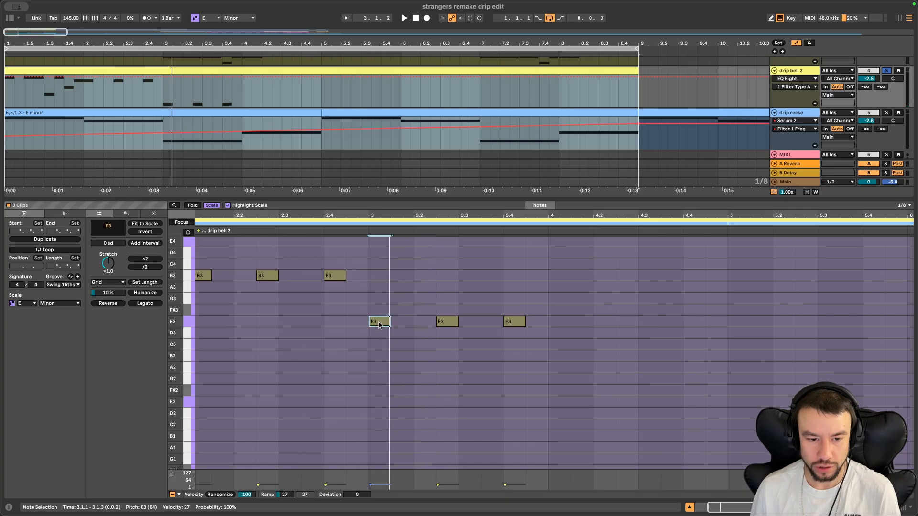
pyautogui.moveTo(402, 327); pyautogui.dragTo(423, 327)
pyautogui.press('space')
pyautogui.scroll(-5, 402, 324)
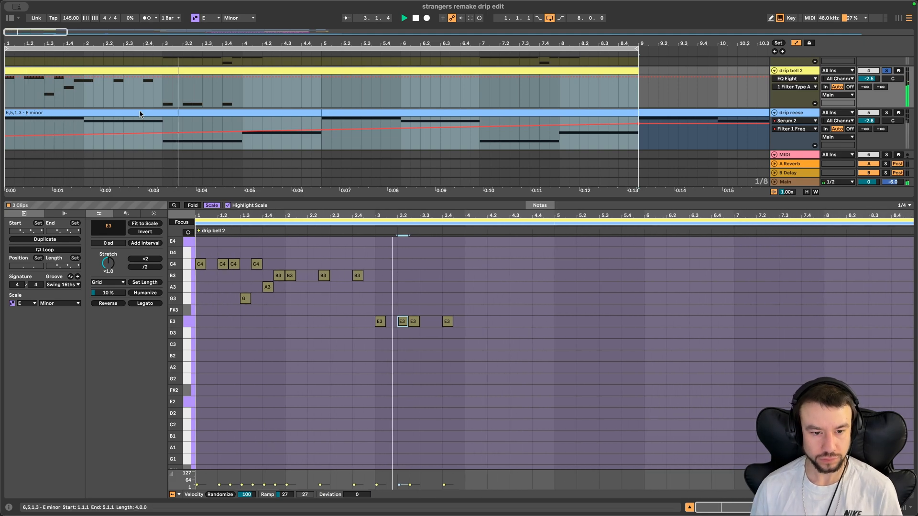
pyautogui.click(162, 100)
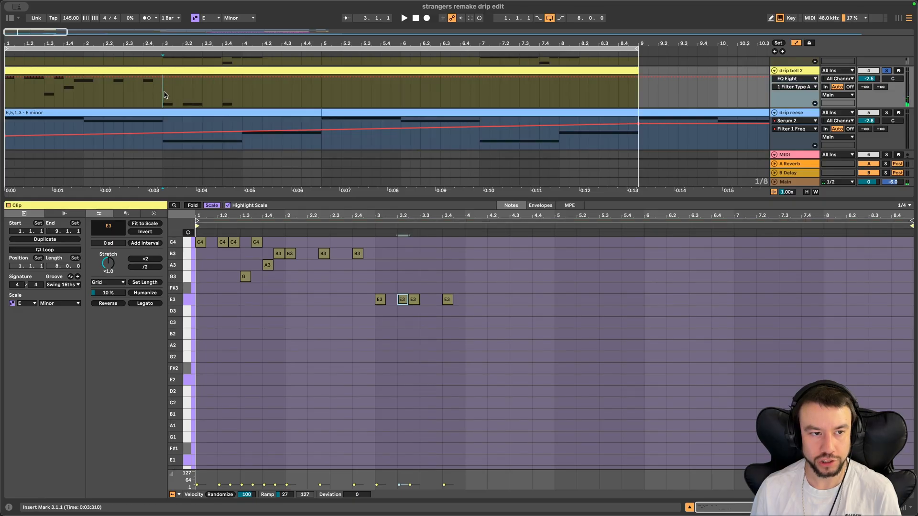
pyautogui.press('space')
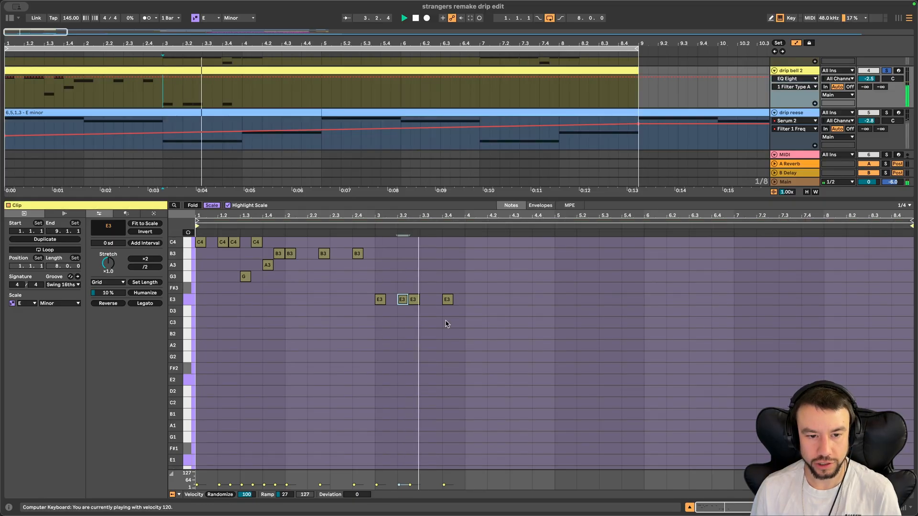
pyautogui.scroll(3, 442, 344)
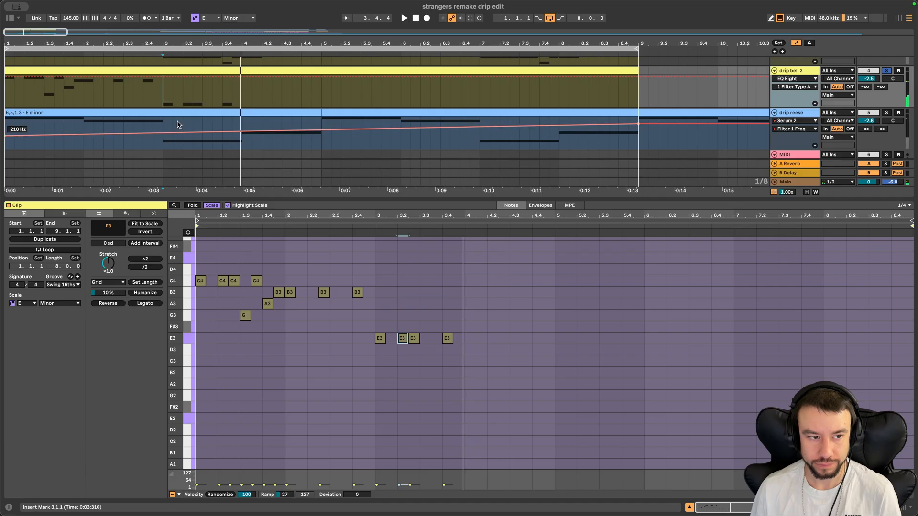
pyautogui.press('space')
# - Play from the beginning, then duplicate the B3 at 2.2.3 to 2.3.1 and lower the copy to G3
pyautogui.click(148, 69)
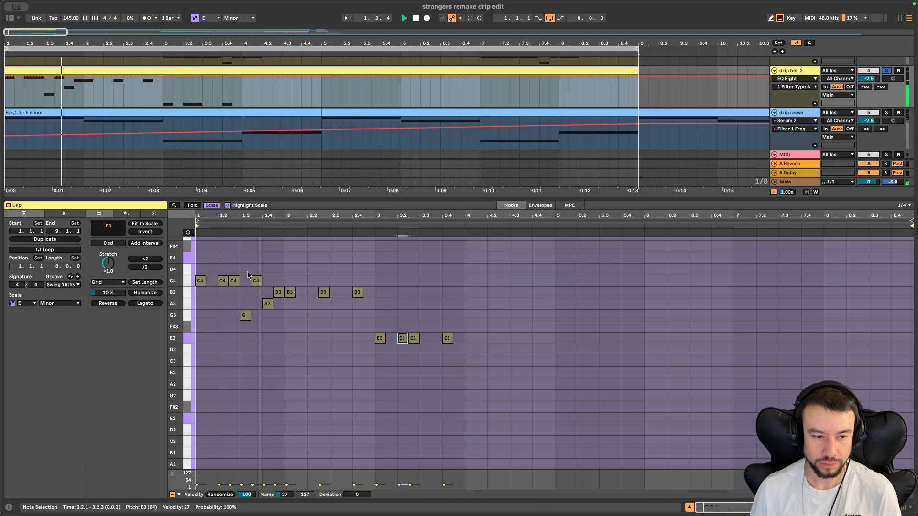
pyautogui.scroll(1, 287, 287)
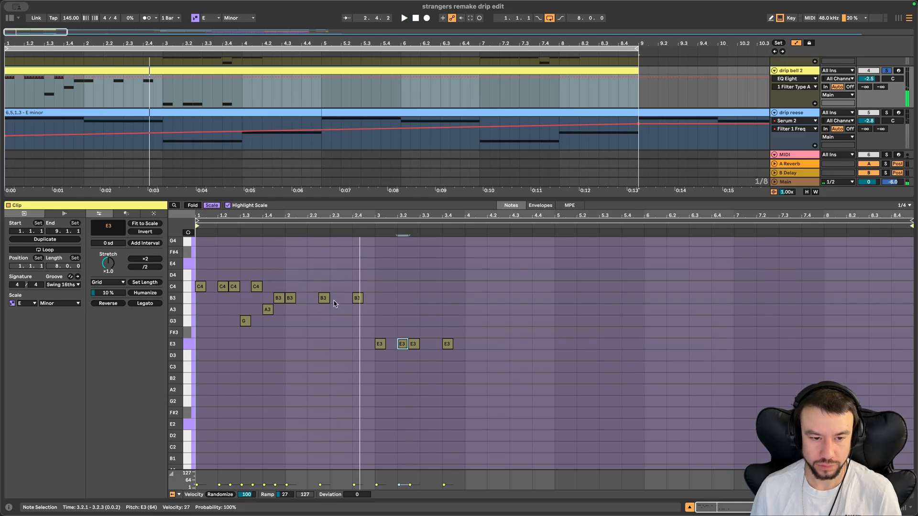
pyautogui.click(323, 301)
pyautogui.press('super+d')
pyautogui.press('Down')
pyautogui.press('Down')
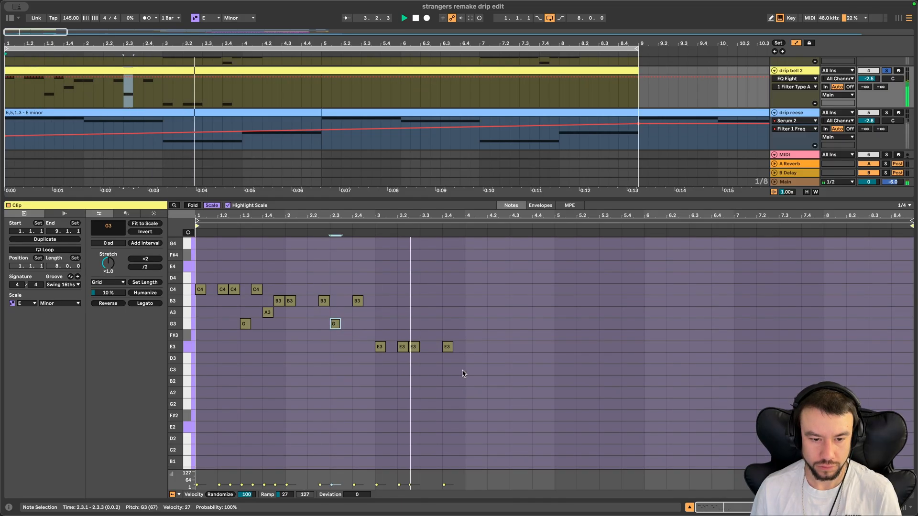
# - Continue the bell melody into bar 4 with E3 notes at 4.1.1, 4.2.1 and 4.2.3
pyautogui.click(465, 354)
pyautogui.doubleClick(470, 347)
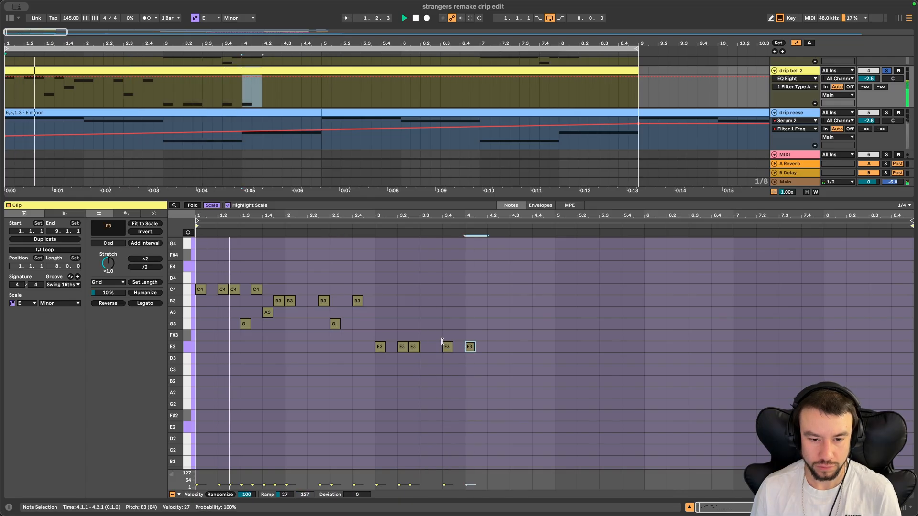
pyautogui.scroll(2, 470, 347)
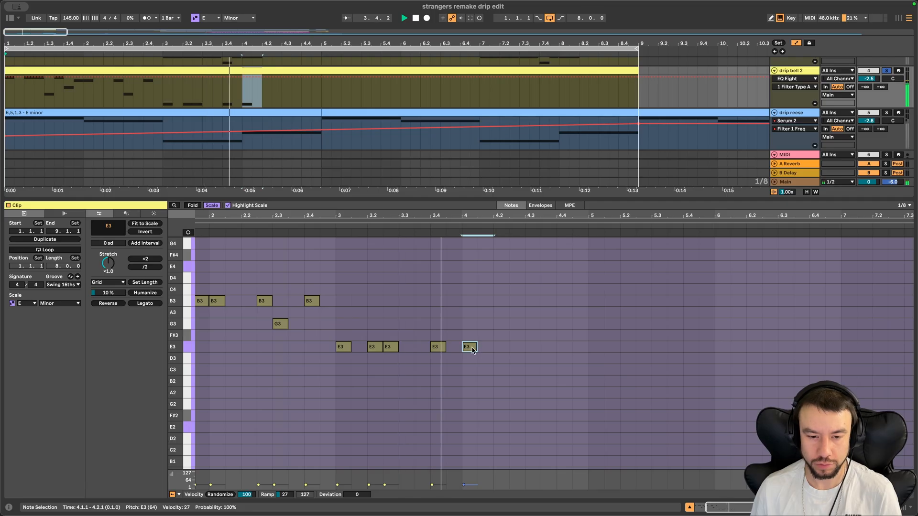
pyautogui.moveTo(401, 359); pyautogui.dragTo(502, 348)
pyautogui.scroll(-3, 499, 352)
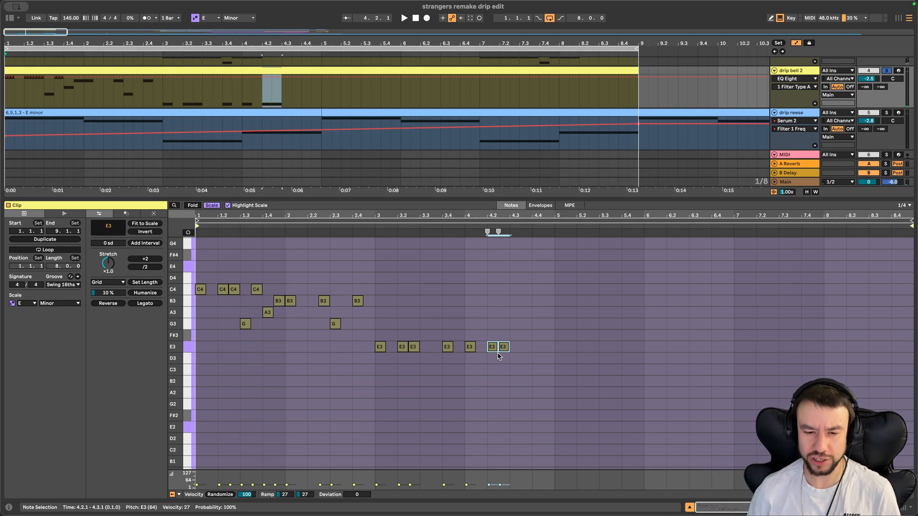
pyautogui.click(491, 360)
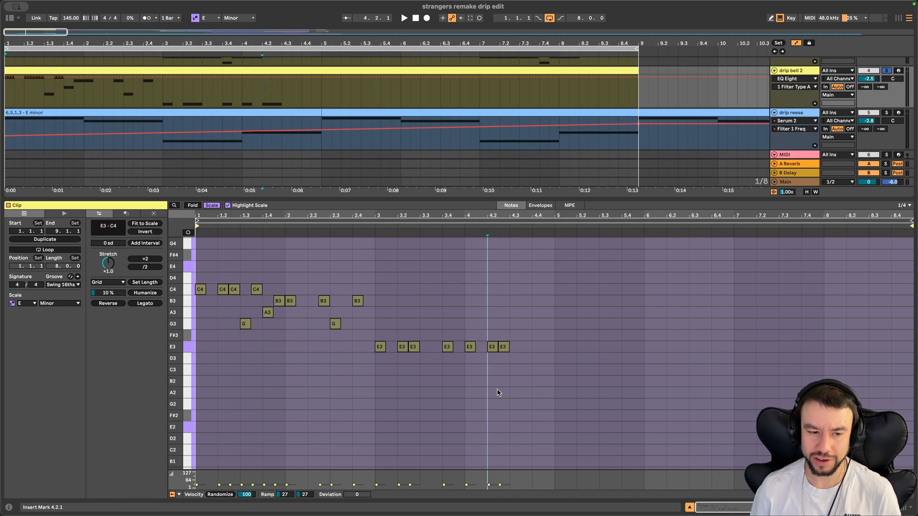
# - Play the bell melody into bar 4 and compare its E3 notes with the reese bass notes below
pyautogui.scroll(-10, 492, 354)
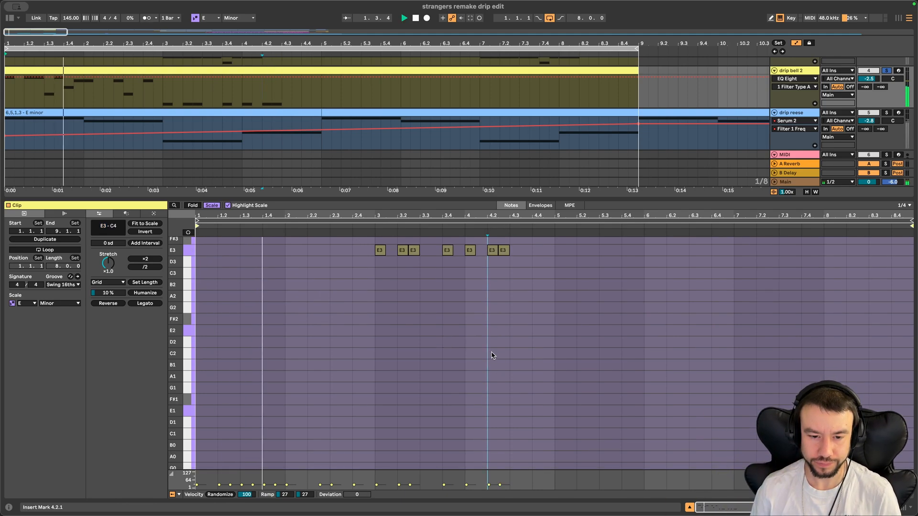
pyautogui.scroll(12, 493, 356)
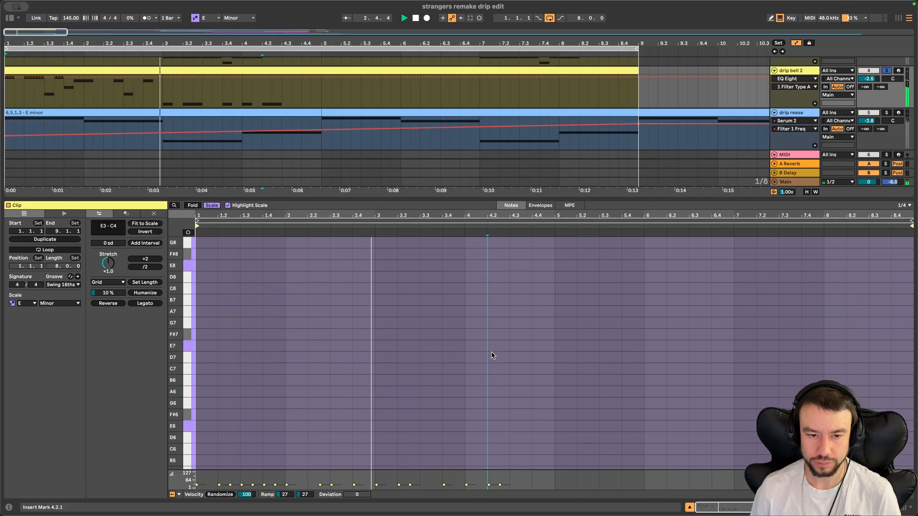
pyautogui.scroll(-3, 492, 355)
pyautogui.scroll(2, 492, 355)
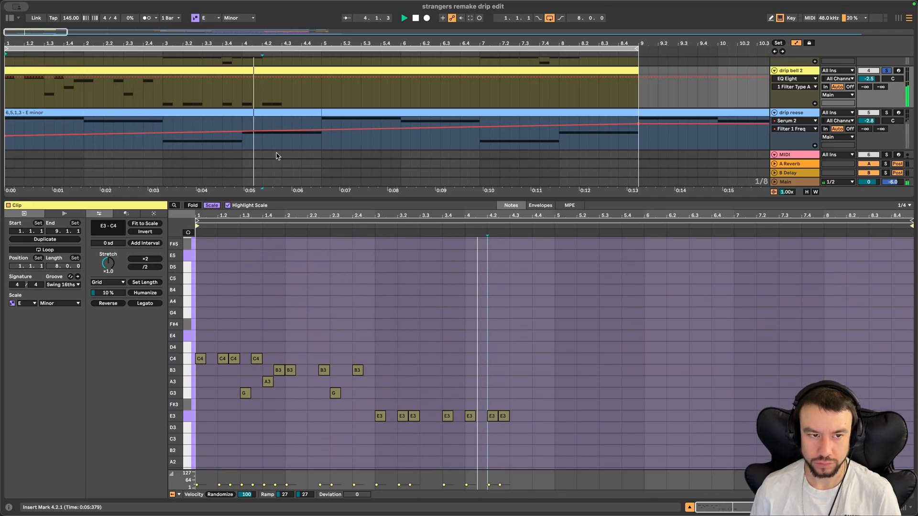
pyautogui.press('space')
pyautogui.click(203, 70)
pyautogui.keyDown('shift'); pyautogui.click(205, 116); pyautogui.keyUp('shift')
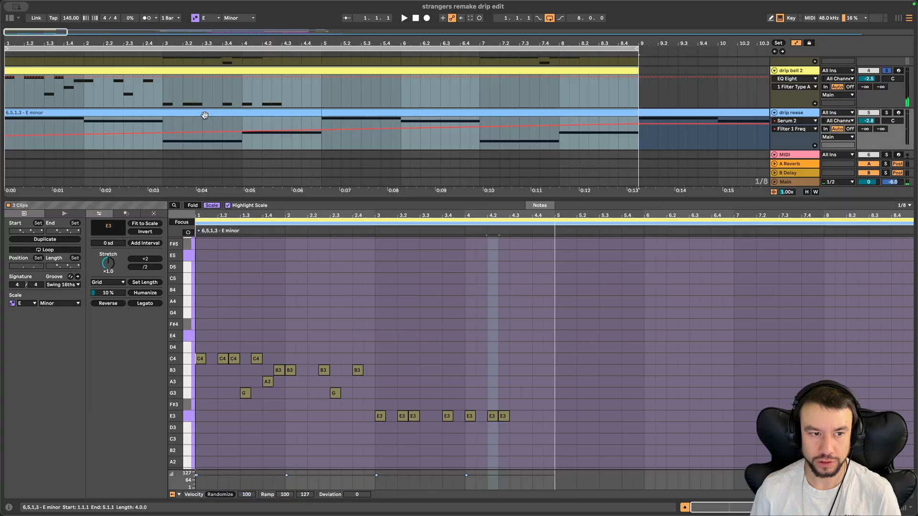
pyautogui.scroll(-15, 533, 430)
pyautogui.scroll(12, 532, 429)
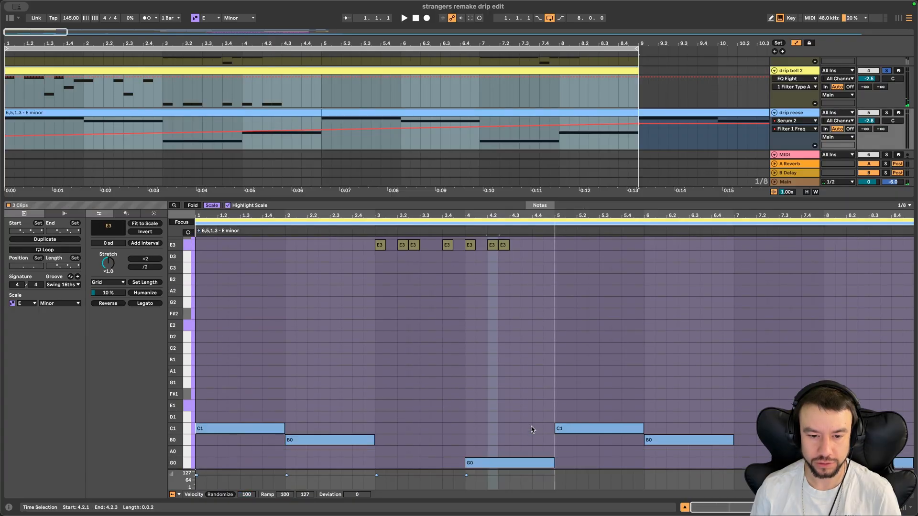
# - Raise the bell note at 4.1.1 from the E3 row to G3 and play the melody from the start
pyautogui.scroll(-2, 471, 400)
pyautogui.moveTo(470, 362); pyautogui.dragTo(467, 337)
pyautogui.scroll(3, 473, 418)
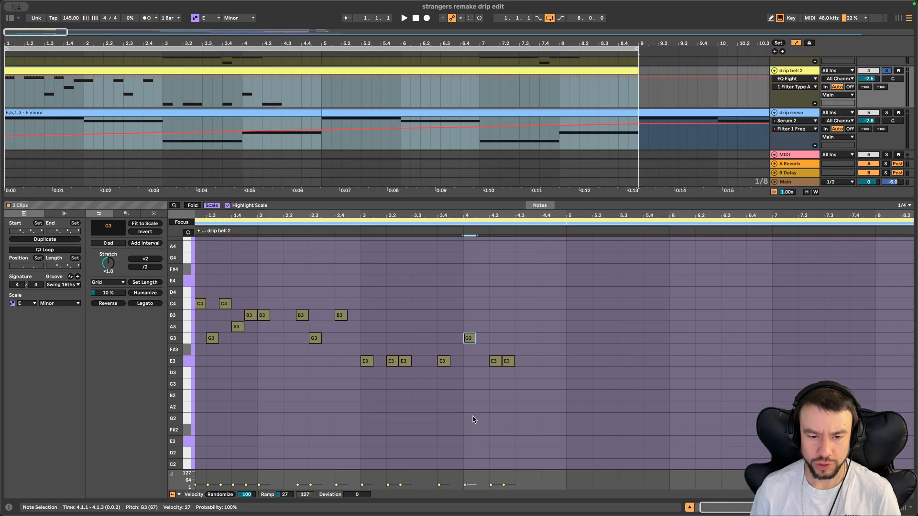
pyautogui.rightClick(494, 351)
pyautogui.click(515, 380)
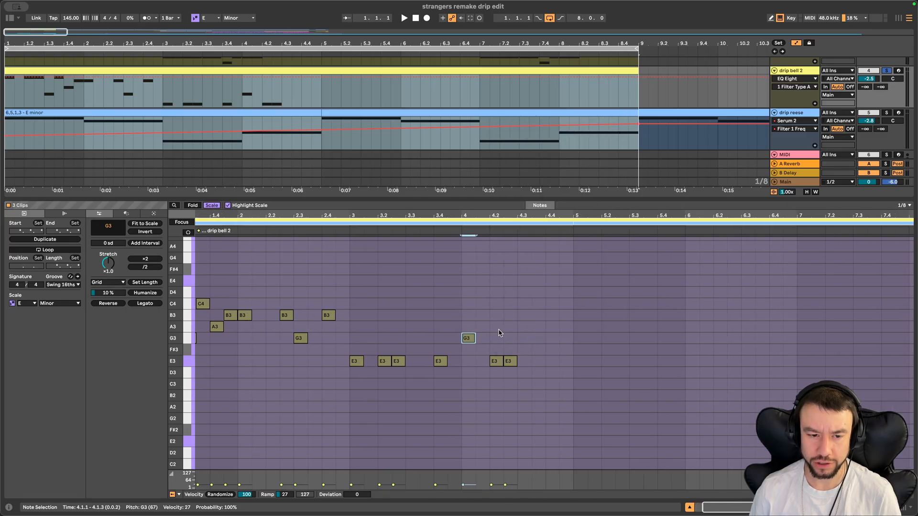
pyautogui.hscroll(-2, 483, 369)
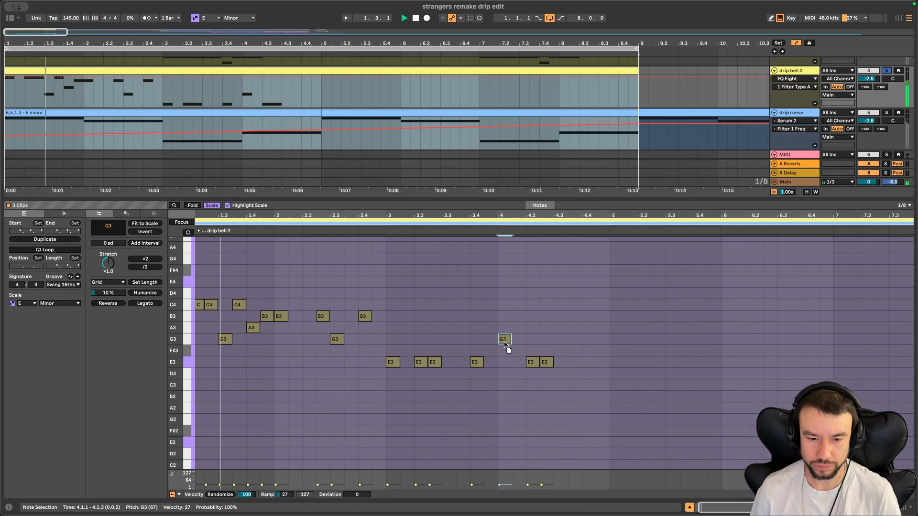
# - Rework bar 4 of the bell melody into consecutive eighth notes D3, G3, F#3, G3, A3 and A3
pyautogui.moveTo(505, 341); pyautogui.dragTo(549, 343)
pyautogui.click(548, 363)
pyautogui.press('super+d')
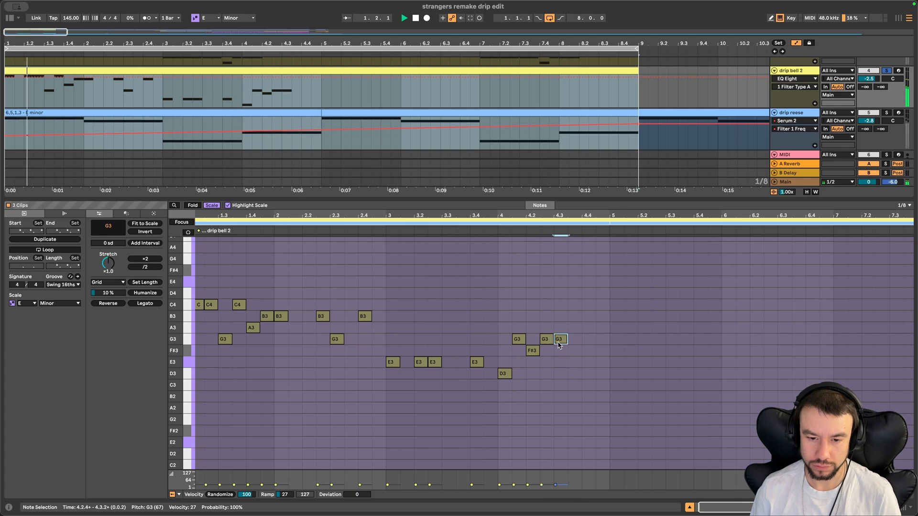
pyautogui.moveTo(559, 341); pyautogui.dragTo(558, 329)
pyautogui.press('super+d')
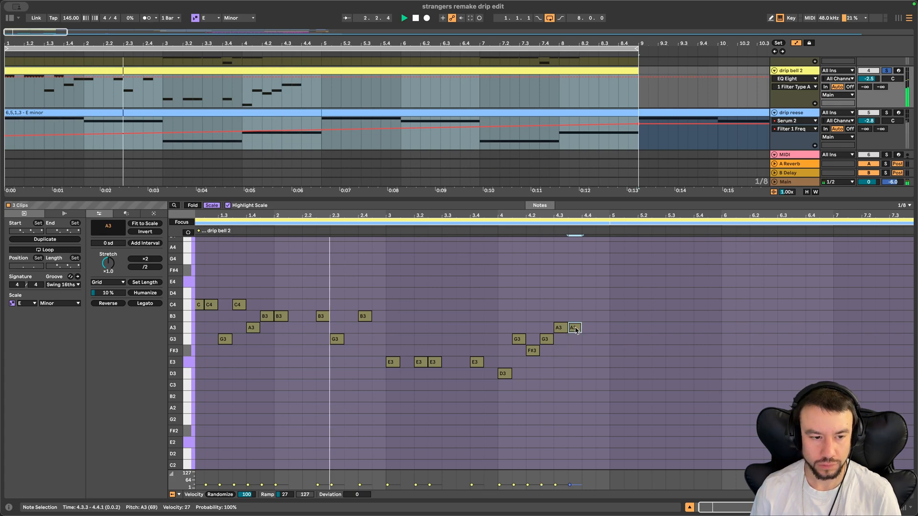
pyautogui.hscroll(-1, 575, 330)
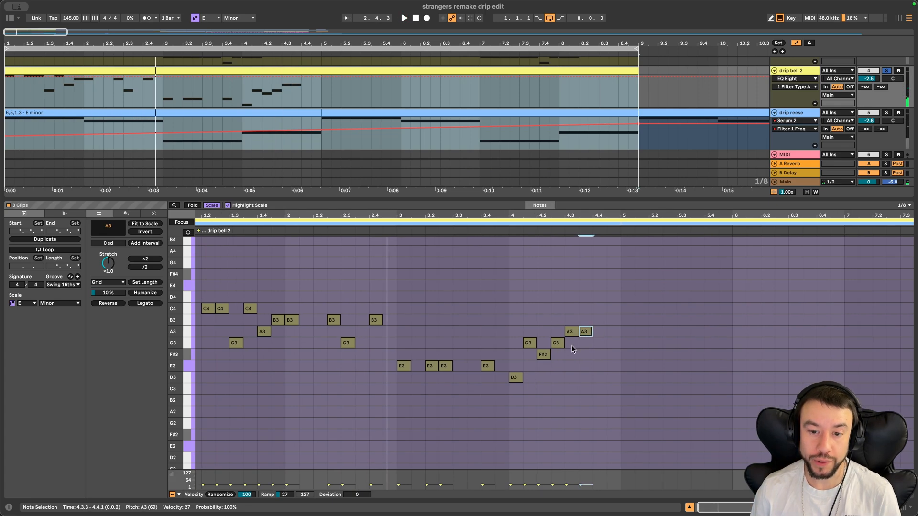
pyautogui.hscroll(-1, 597, 332)
pyautogui.scroll(-1, 598, 333)
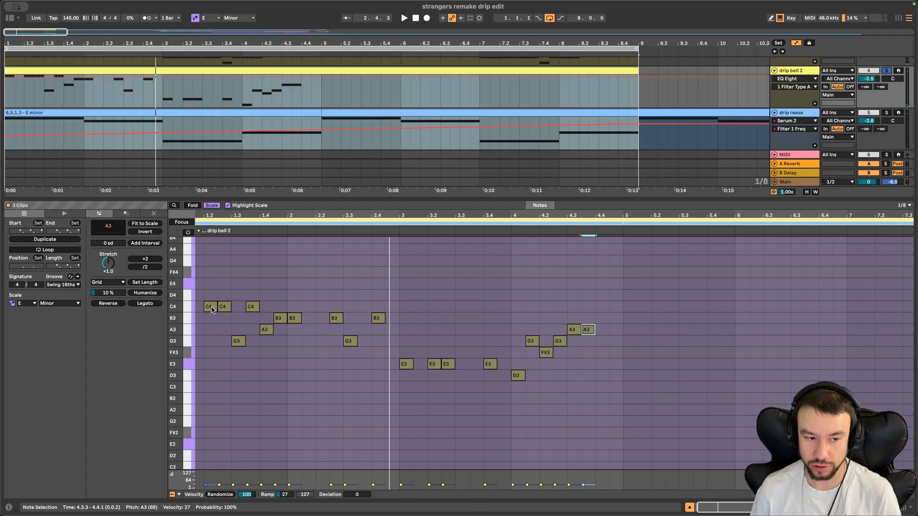
# - Raise the A3 at 4.3.3 to B3 and finish bar 4 with D4 at 4.4.1 and C4 at 4.4.3
pyautogui.press('space')
pyautogui.moveTo(587, 330)
pyautogui.mouseDown()
pyautogui.moveTo(604, 310)
pyautogui.moveTo(601, 320)
pyautogui.mouseUp()
pyautogui.press('super+d')
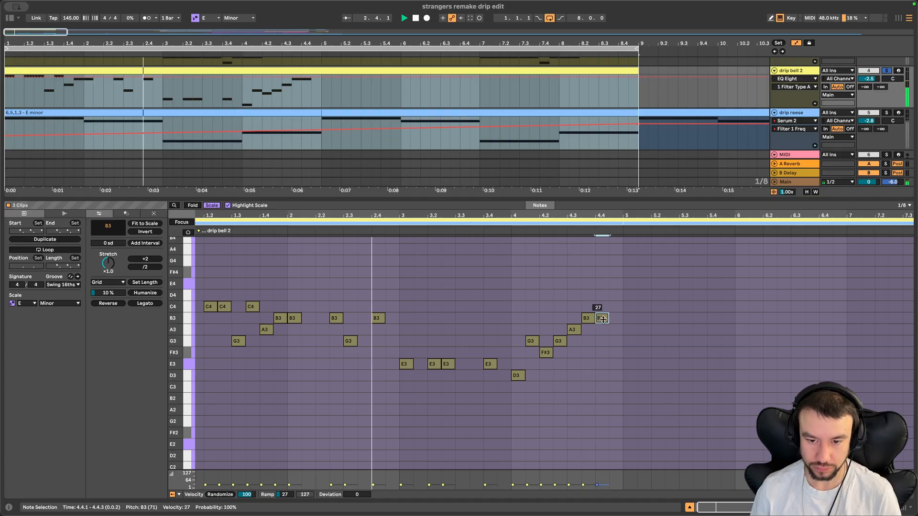
pyautogui.press('super+d')
pyautogui.doubleClick(600, 319)
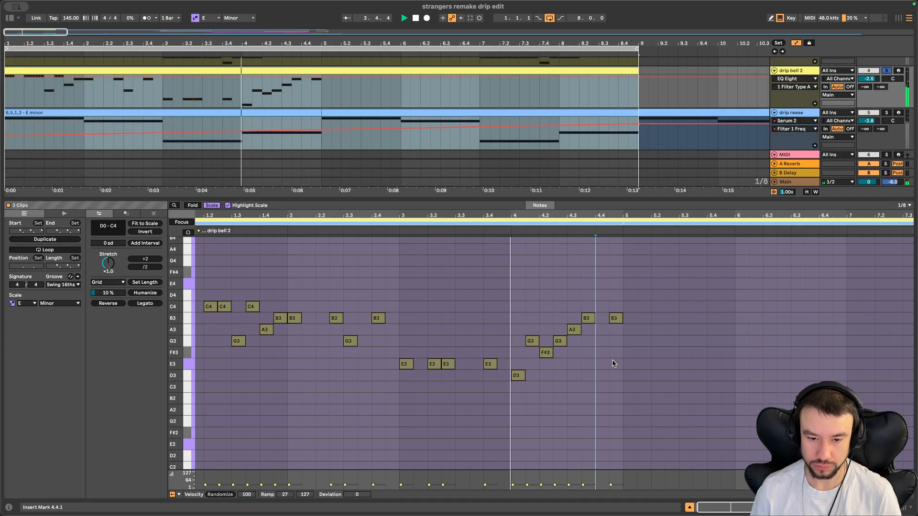
pyautogui.moveTo(615, 318)
pyautogui.mouseDown()
pyautogui.moveTo(603, 318)
pyautogui.moveTo(602, 306)
pyautogui.mouseUp()
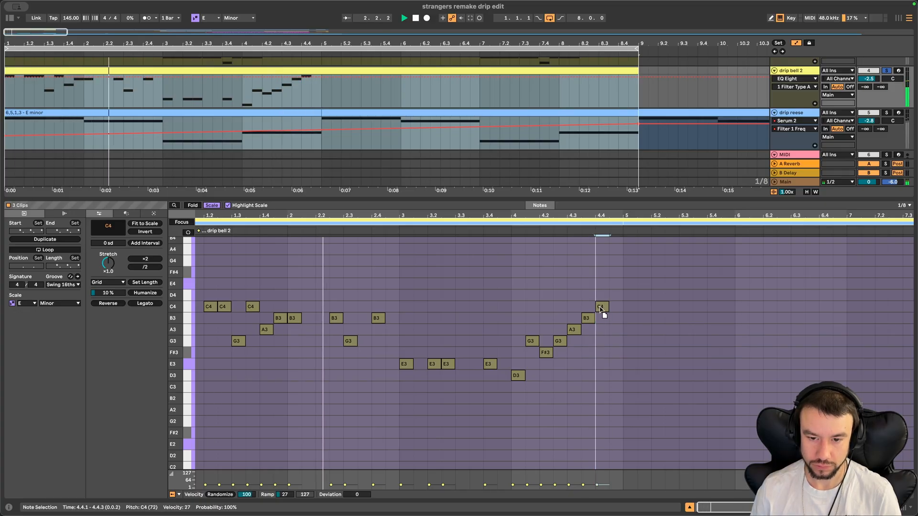
pyautogui.moveTo(600, 308)
pyautogui.mouseDown()
pyautogui.moveTo(605, 298)
pyautogui.moveTo(615, 307)
pyautogui.mouseUp()
pyautogui.hotkey('ctrl', 'd')
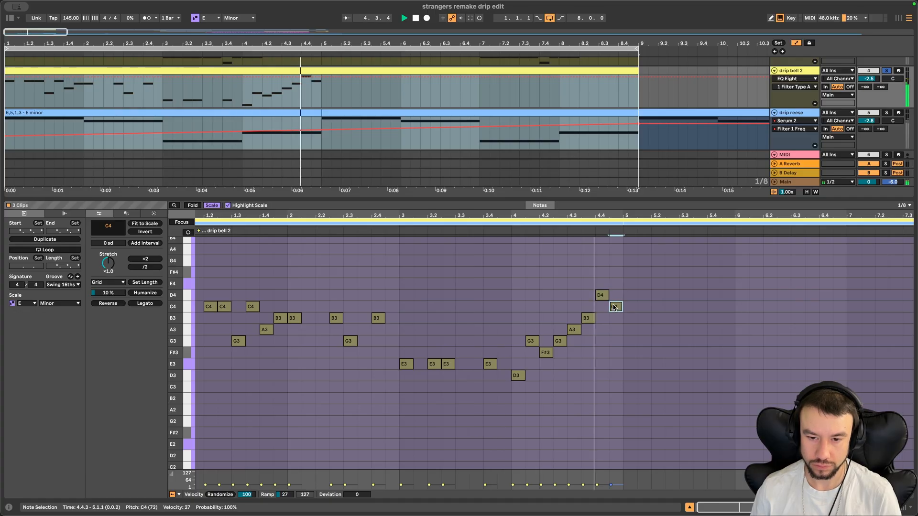
# - Duplicate the bell melody of bars 1 to 4 into bars 5 to 8
pyautogui.scroll(-3, 620, 345)
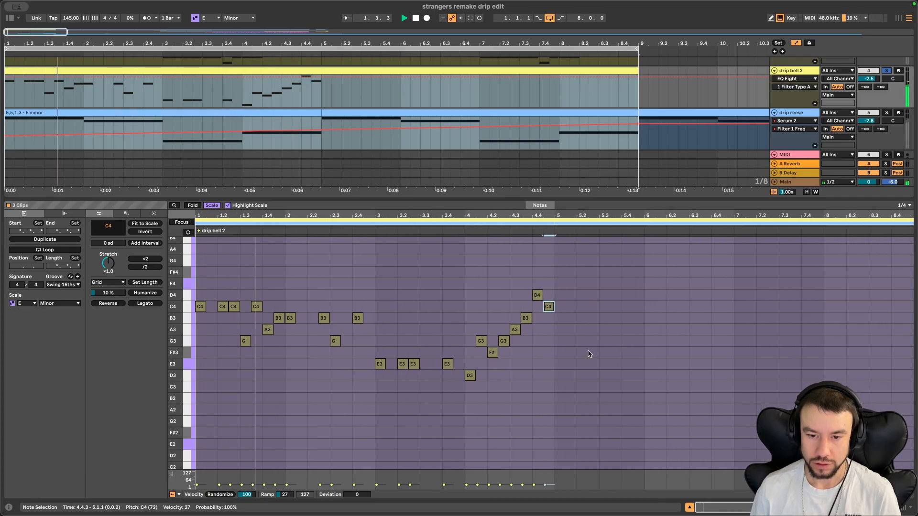
pyautogui.click(553, 416)
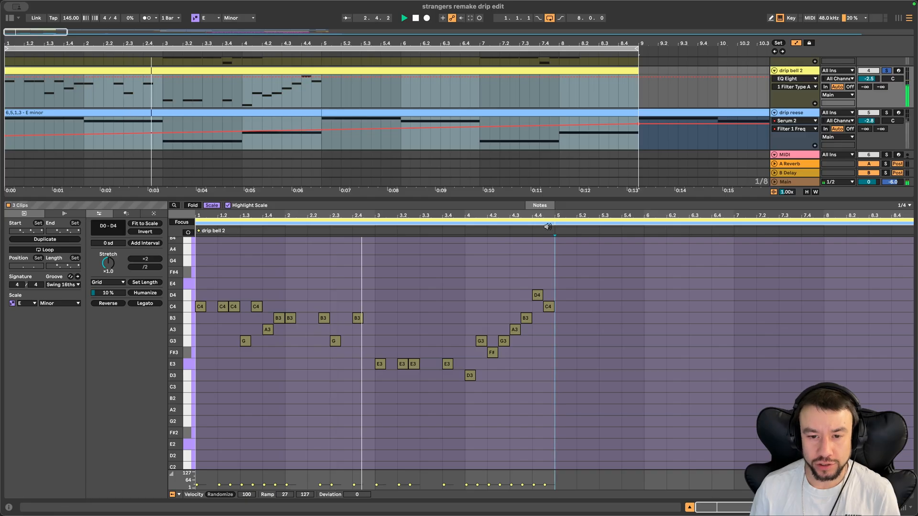
pyautogui.moveTo(554, 251); pyautogui.dragTo(66, 426)
pyautogui.press('super+d')
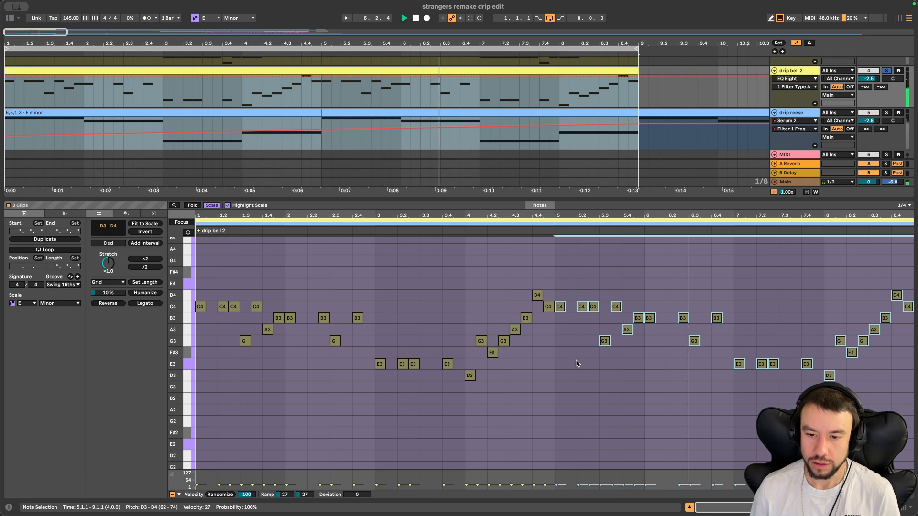
# - Solo the drip reese track alongside drip bell 2 and play both together
pyautogui.click(887, 113)
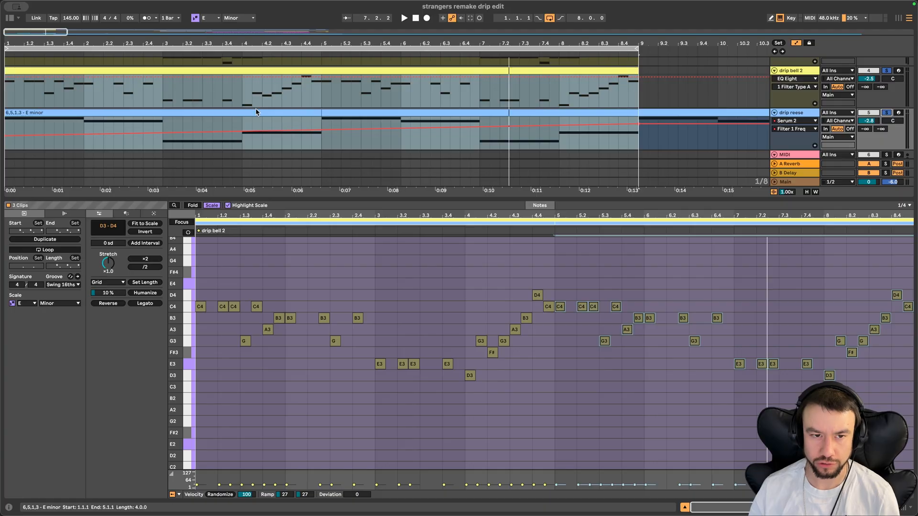
pyautogui.press('space')
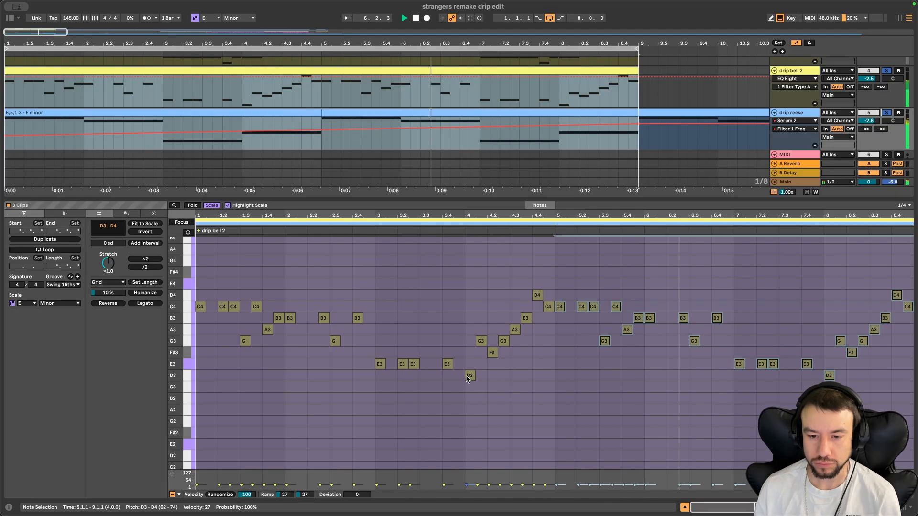
pyautogui.click(622, 374)
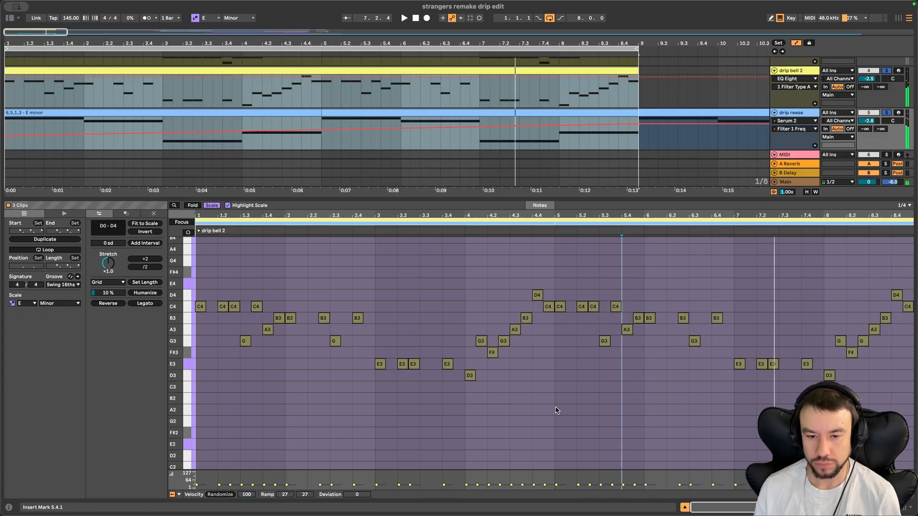
# - Delete the duplicated bell notes from bars 5 to 8
pyautogui.moveTo(555, 411); pyautogui.dragTo(913, 282)
pyautogui.press('Delete')
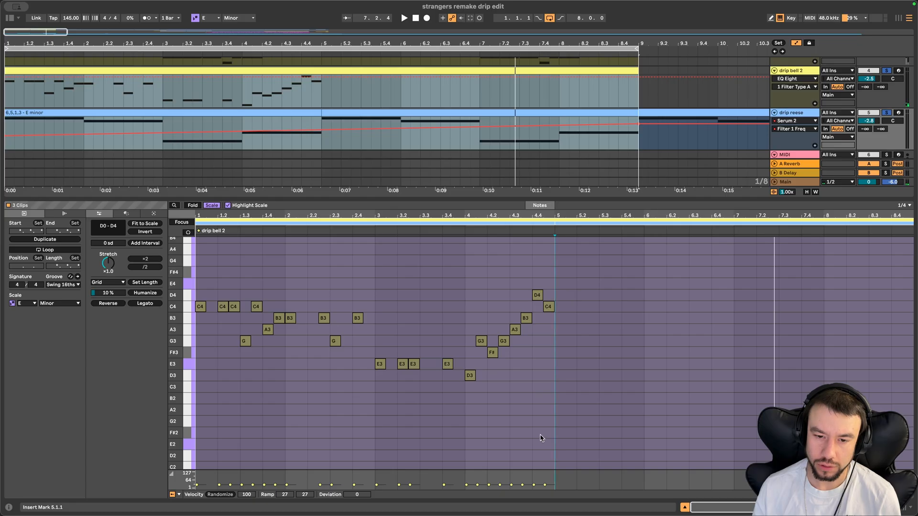
pyautogui.moveTo(550, 425); pyautogui.dragTo(472, 268)
pyautogui.press('Delete')
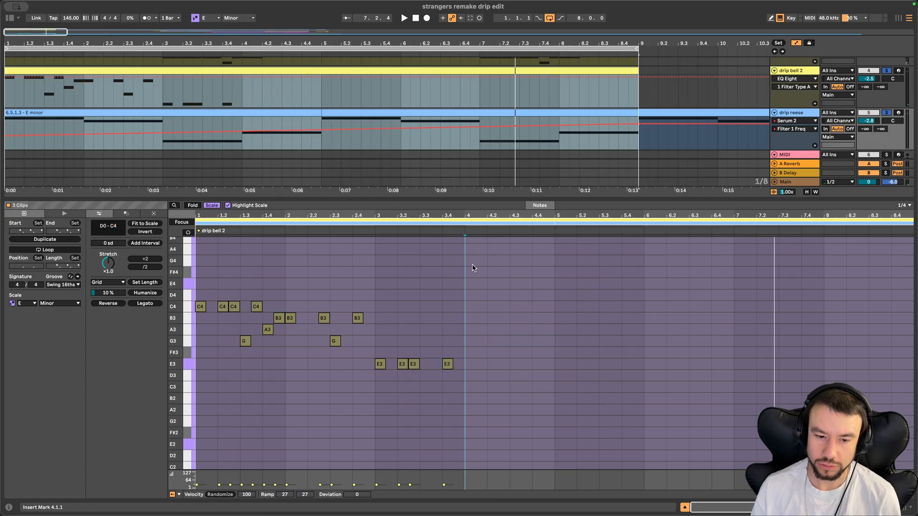
pyautogui.doubleClick(478, 366)
pyautogui.press('Delete')
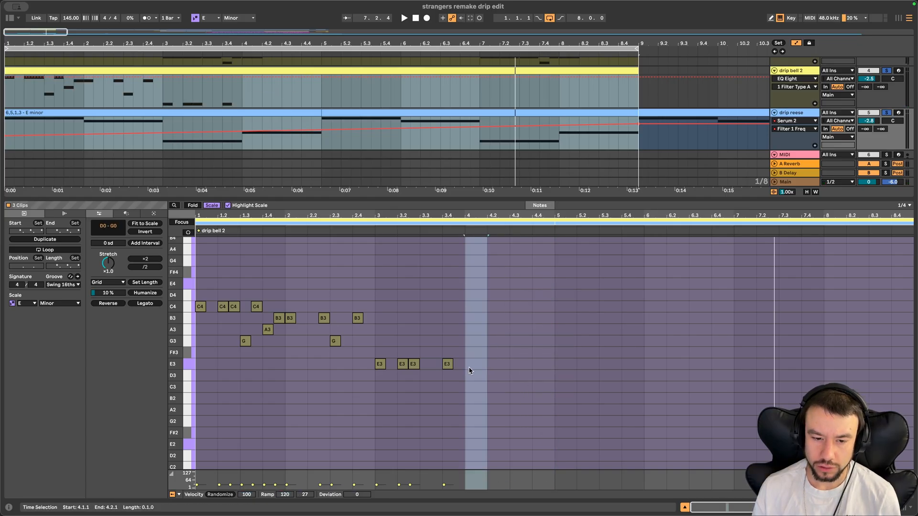
pyautogui.press('super+z')
pyautogui.press('super+z')
pyautogui.press('super+z')
# - Replace bar 4's rising bell notes with E3 at 4.1.1, followed by C4, B3, A3, B3, A3 and G3 from 4.1.3 to 4.4.1
pyautogui.moveTo(480, 385); pyautogui.dragTo(548, 286)
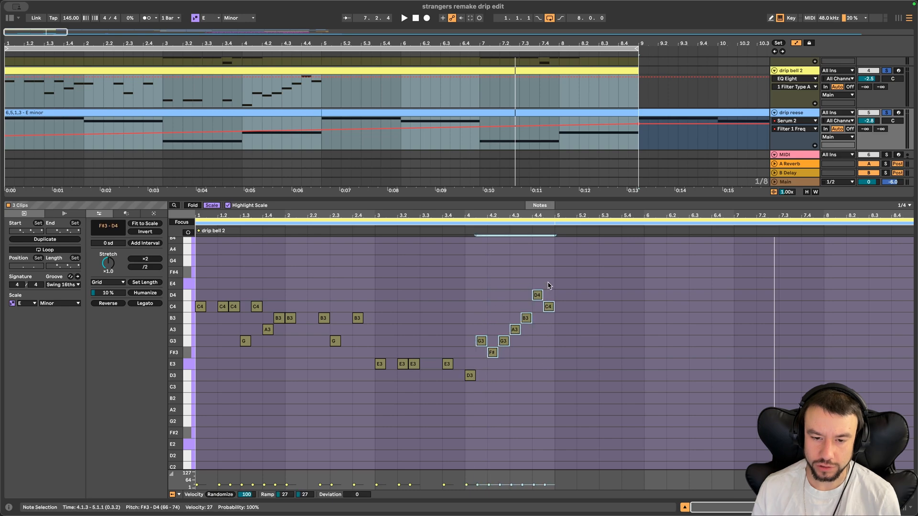
pyautogui.press('Delete')
pyautogui.moveTo(469, 380); pyautogui.dragTo(469, 369)
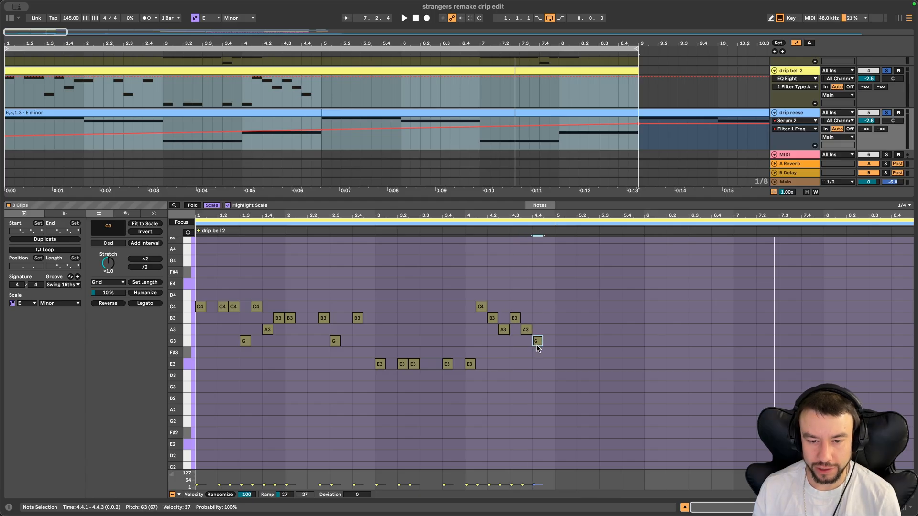
# - End bar 4 with a C3 bell note at 4.4.3 and play the melody with the reese
pyautogui.press('space')
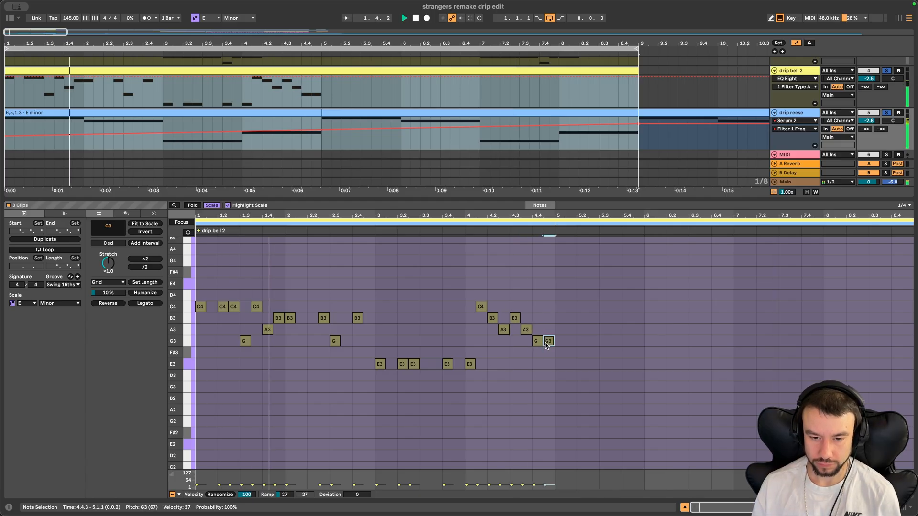
pyautogui.doubleClick(548, 352)
pyautogui.moveTo(547, 353); pyautogui.dragTo(550, 388)
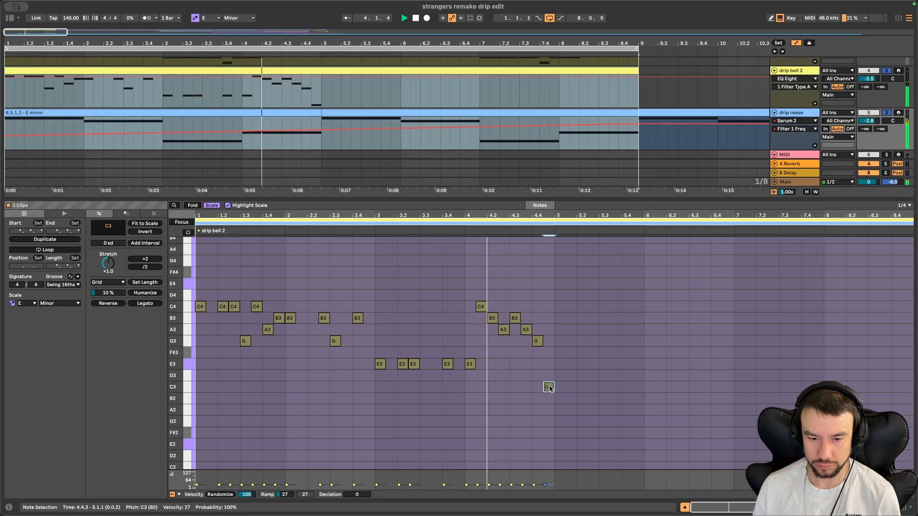
pyautogui.press('space')
pyautogui.press('space')
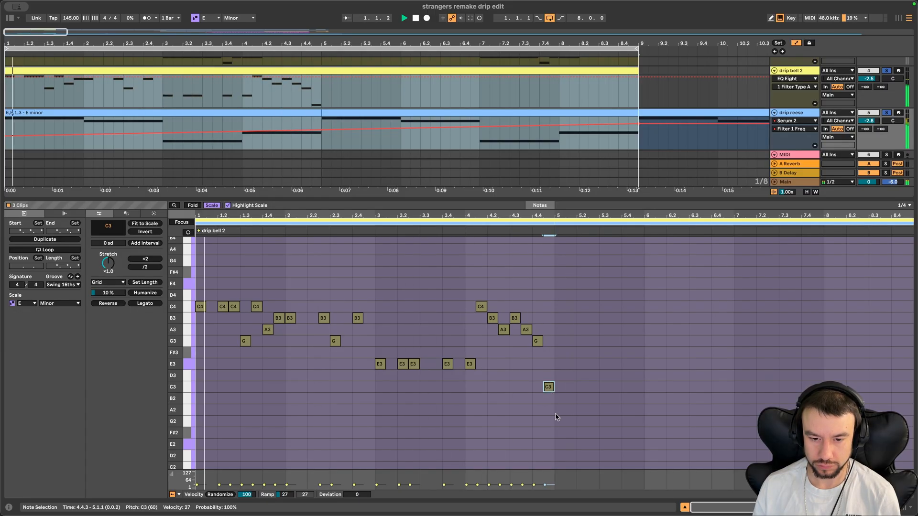
pyautogui.press('space')
# - Duplicate the bell melody of bars 1 to 4 into bars 5 to 8 and play it
pyautogui.moveTo(552, 400); pyautogui.dragTo(196, 249)
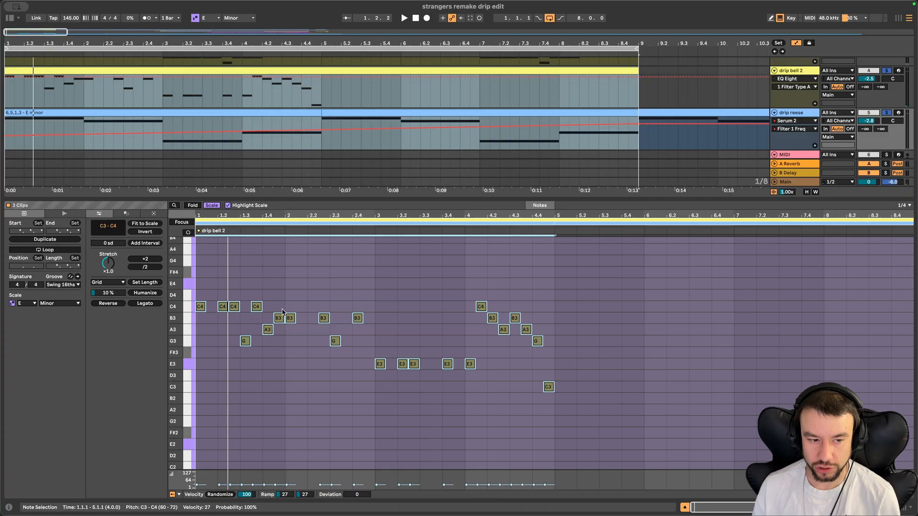
pyautogui.press('super+d')
pyautogui.press('space')
pyautogui.click(598, 387)
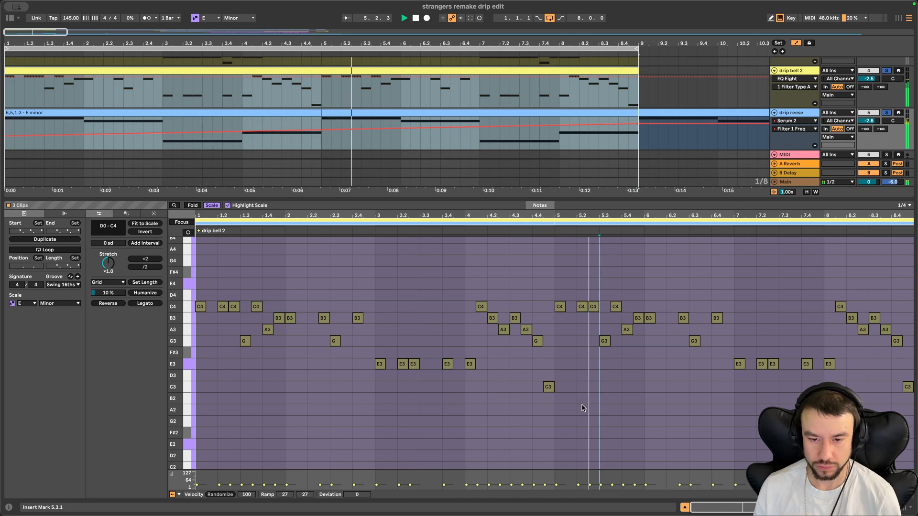
# - Try C3 in place of the B3 at 5.4.3, and change the G3 at 6.3.1 to C4
pyautogui.click(641, 319)
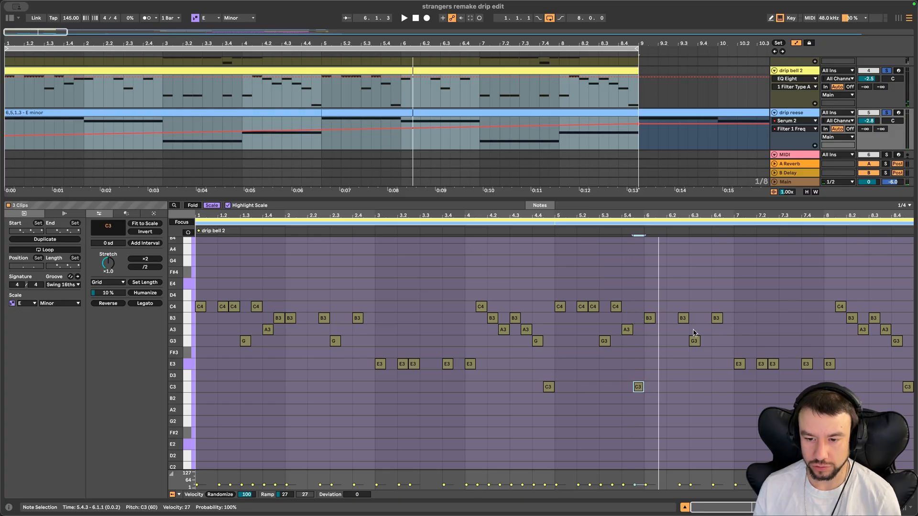
pyautogui.moveTo(696, 344); pyautogui.dragTo(699, 381)
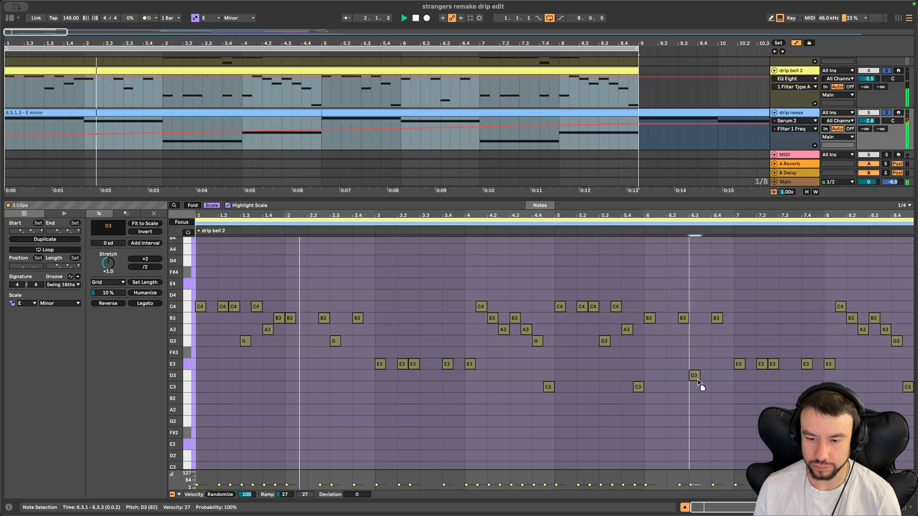
pyautogui.press('Down')
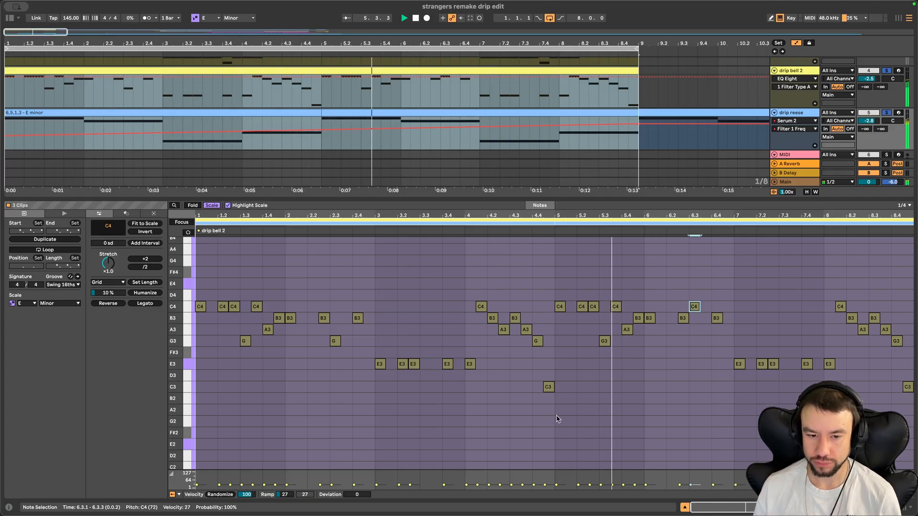
# - Listen to the melody over the reese through bar 8, stop playback and close the note editor to show the full arrangement
pyautogui.scroll(1, 813, 366)
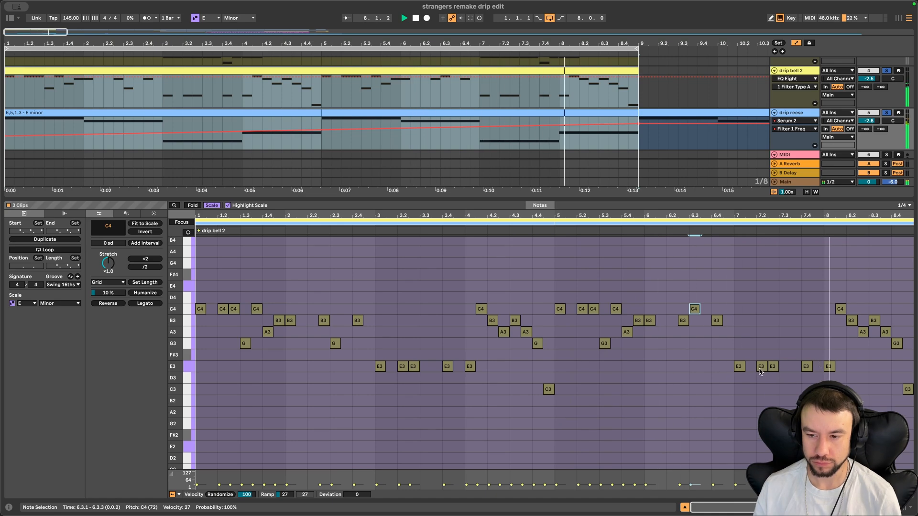
pyautogui.scroll(-1, 813, 375)
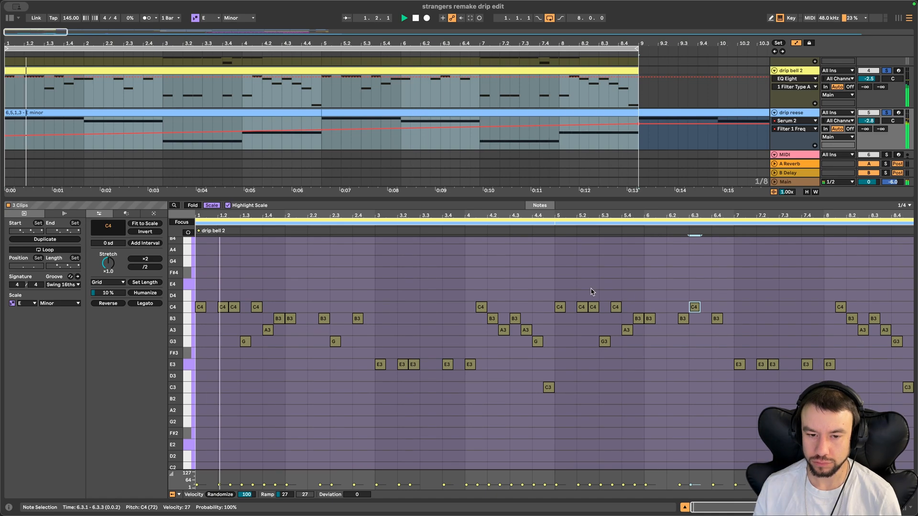
pyautogui.press('space')
pyautogui.doubleClick(506, 200)
pyautogui.scroll(4, 506, 202)
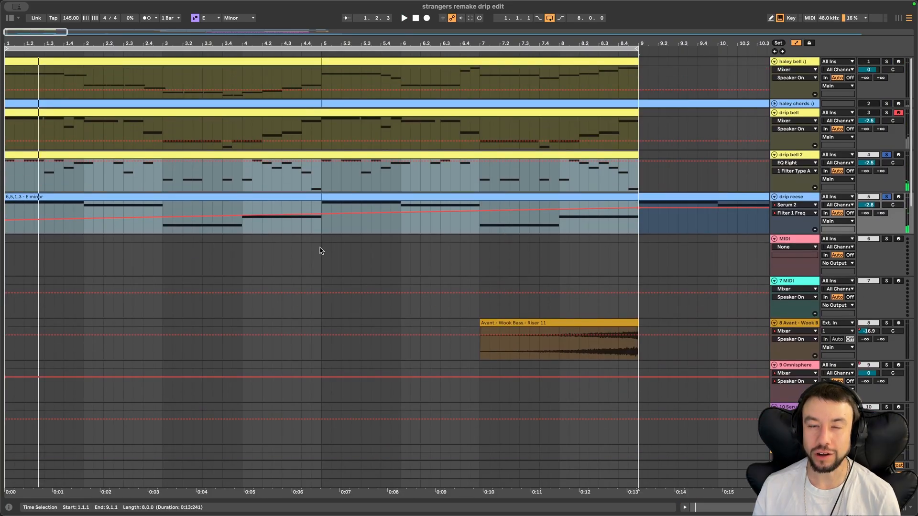